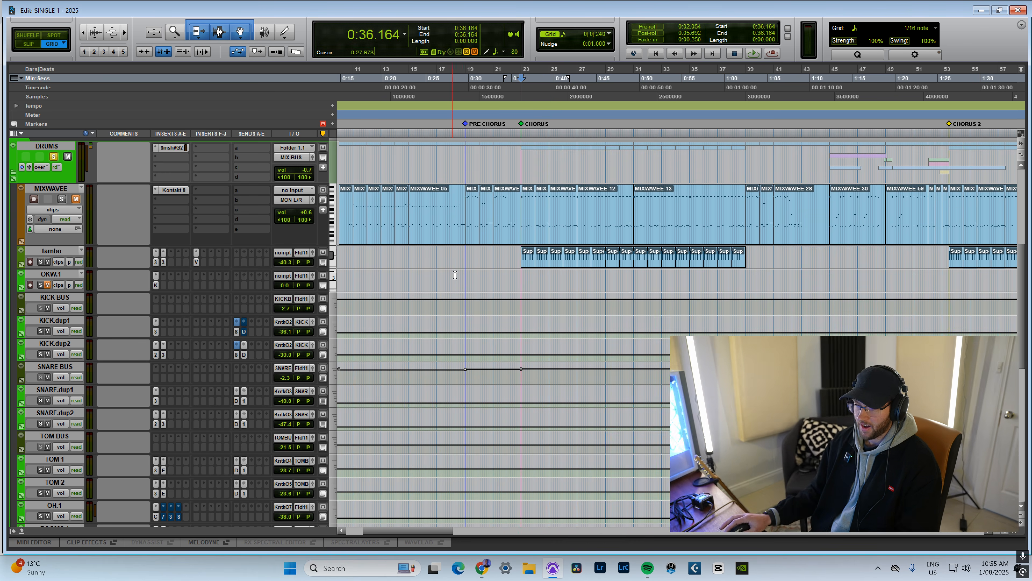
# Inspect the Underoath kit in the MIXWAVEE track's Kontakt 8 instrument, audition its kick drum, and close the instrument.
pyautogui.click(58, 189)
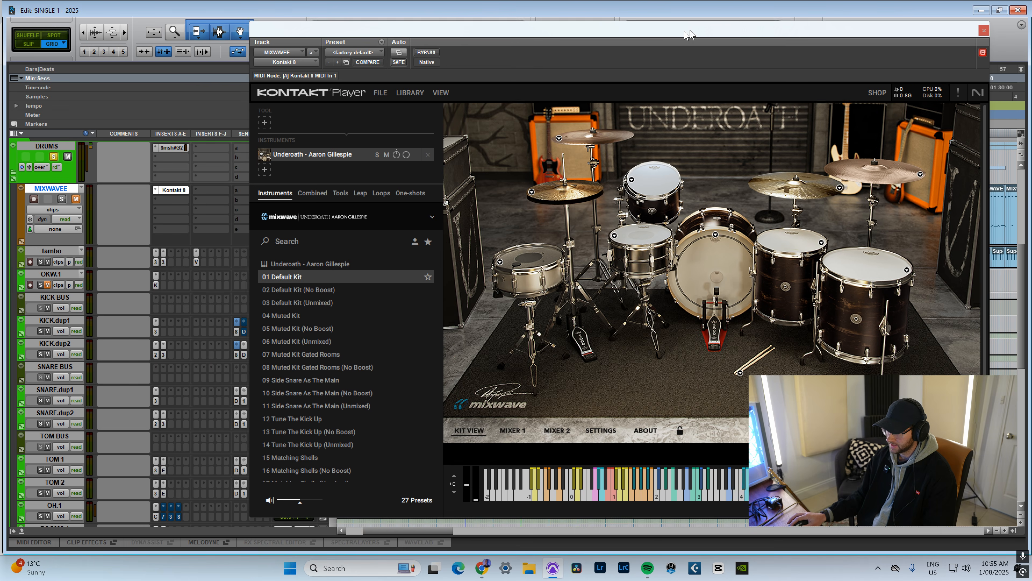
pyautogui.click(734, 286)
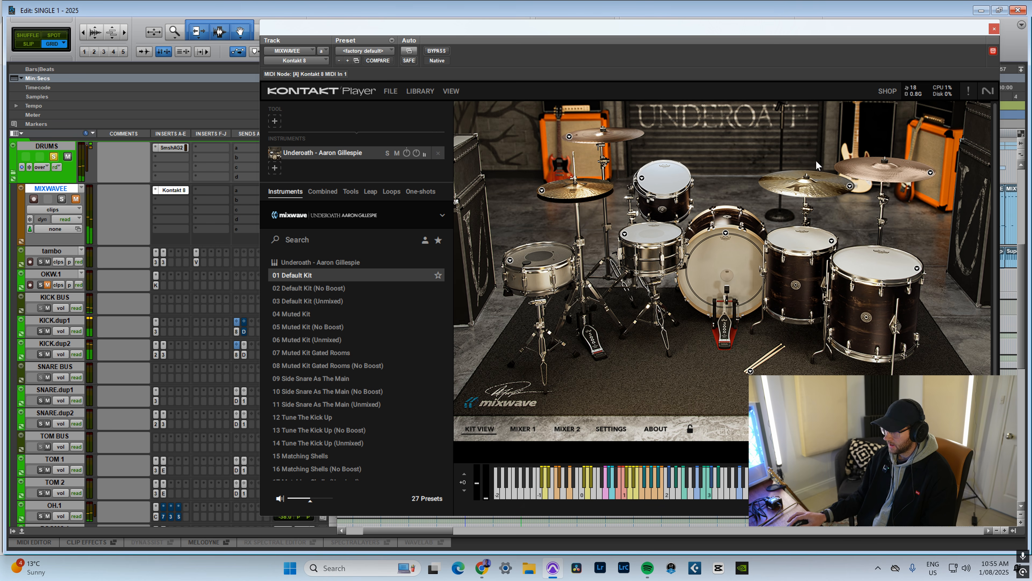
pyautogui.click(993, 29)
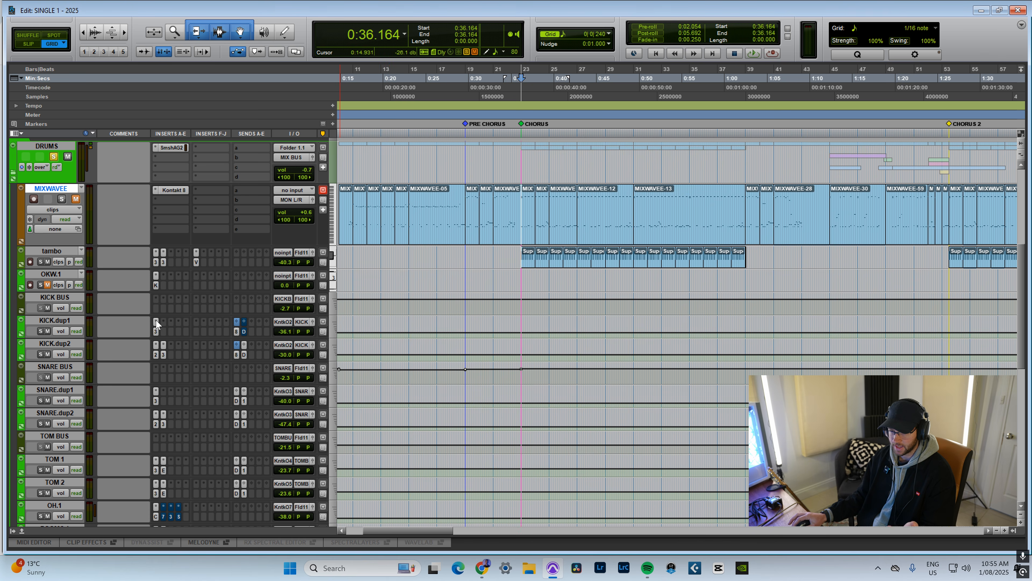
# Review the drum tracks below MIXWAVEE, from the kick and snare tracks through to DRUM VERB.
pyautogui.scroll(-2, 80, 325)
pyautogui.scroll(-2, 87, 382)
pyautogui.scroll(1, 172, 363)
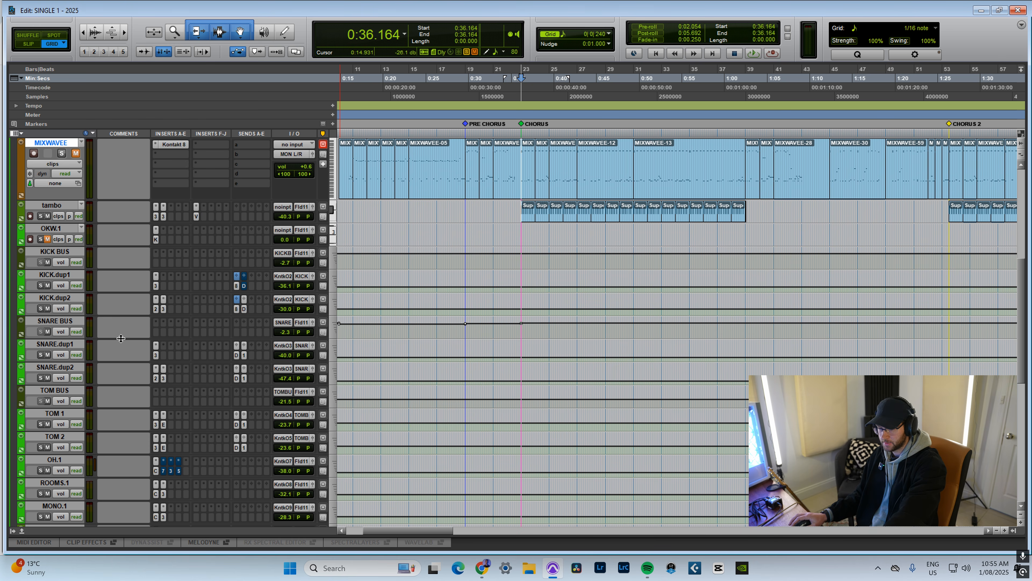
pyautogui.scroll(-1, 137, 369)
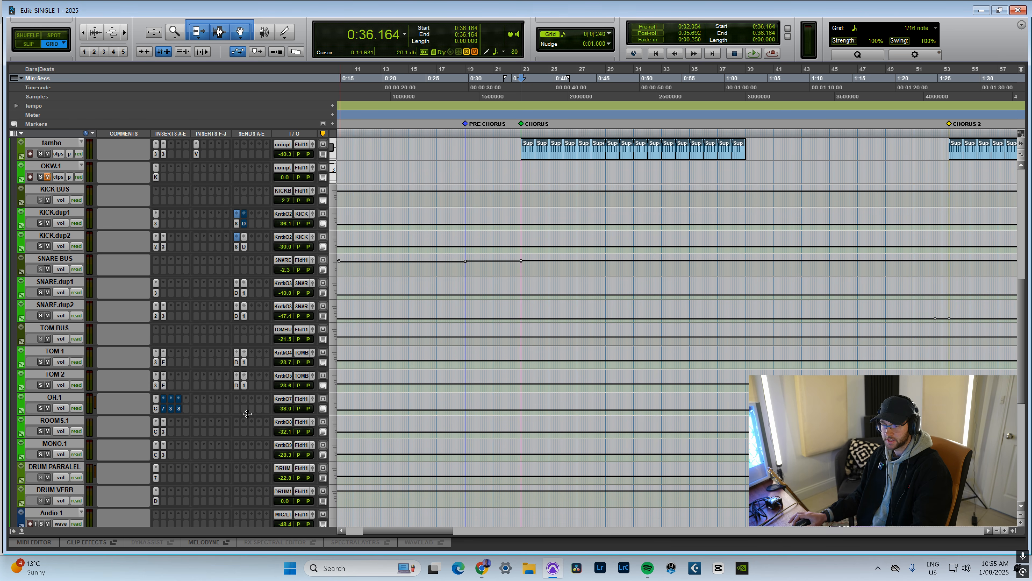
pyautogui.scroll(1, 238, 413)
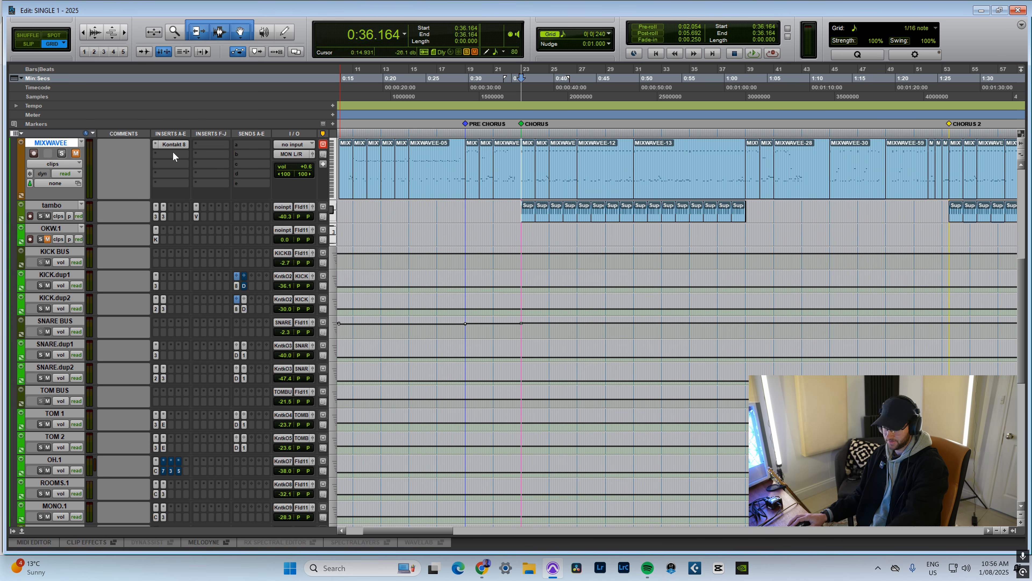
pyautogui.scroll(1, 447, 268)
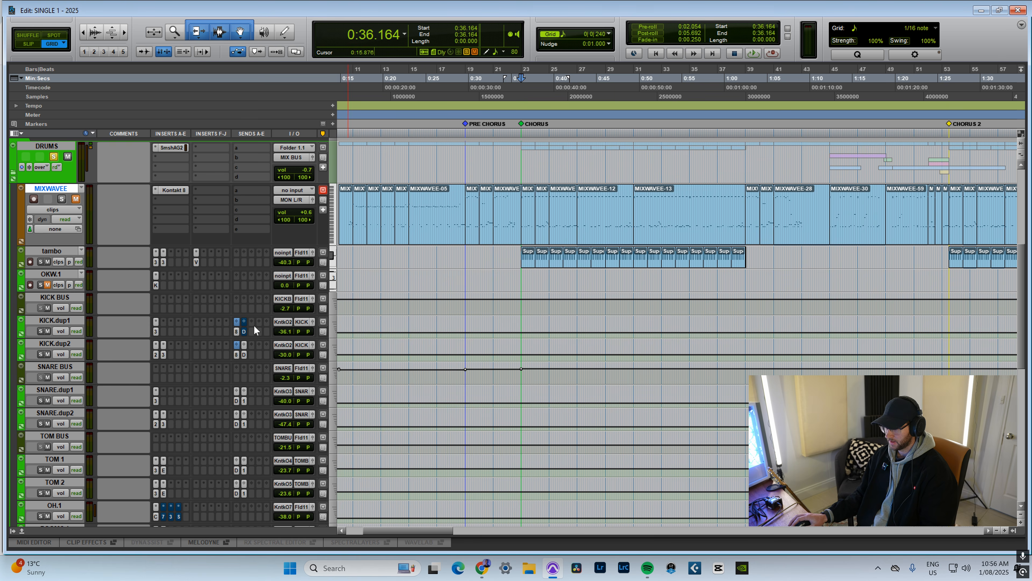
# Play the chorus to compare the DRUMS folder soloed with the drums in the full mix.
pyautogui.press('space')
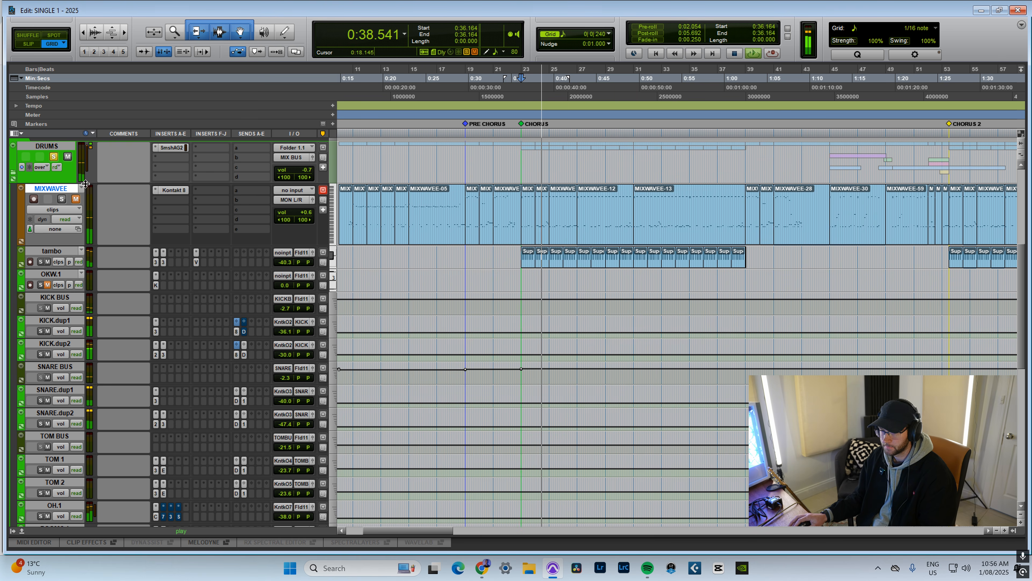
pyautogui.click(53, 157)
pyautogui.press('space')
pyautogui.press('space')
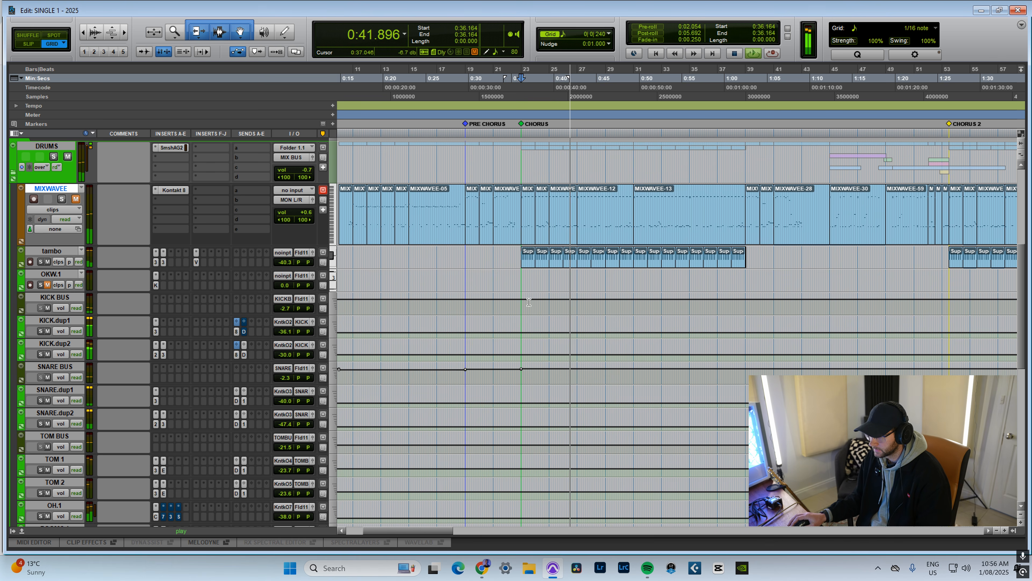
pyautogui.press('space')
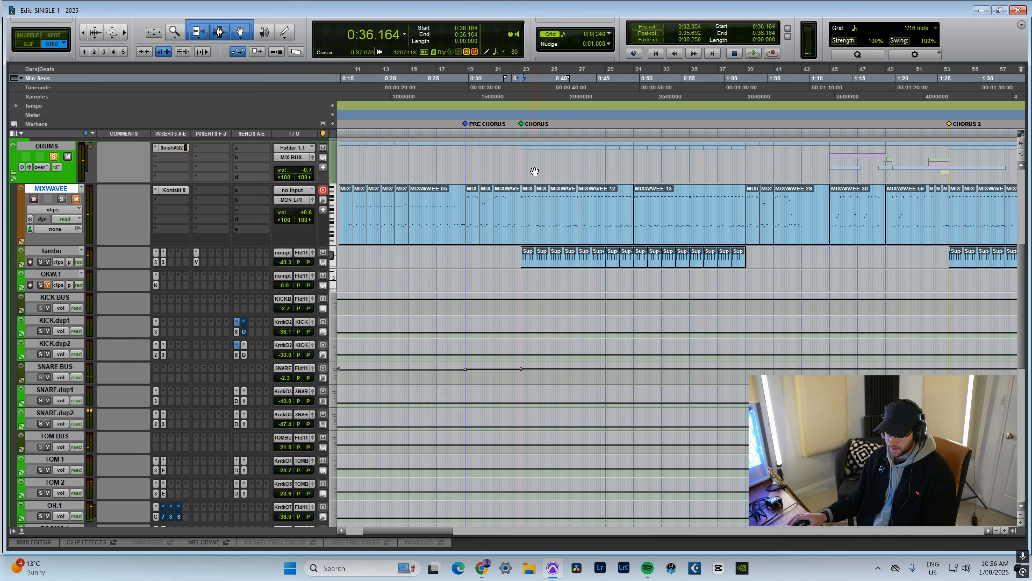
# Solo KICK.dup1, play the chorus, and enlarge the track to examine its Neutron 3 equalizer curve.
pyautogui.scroll(-1, 98, 286)
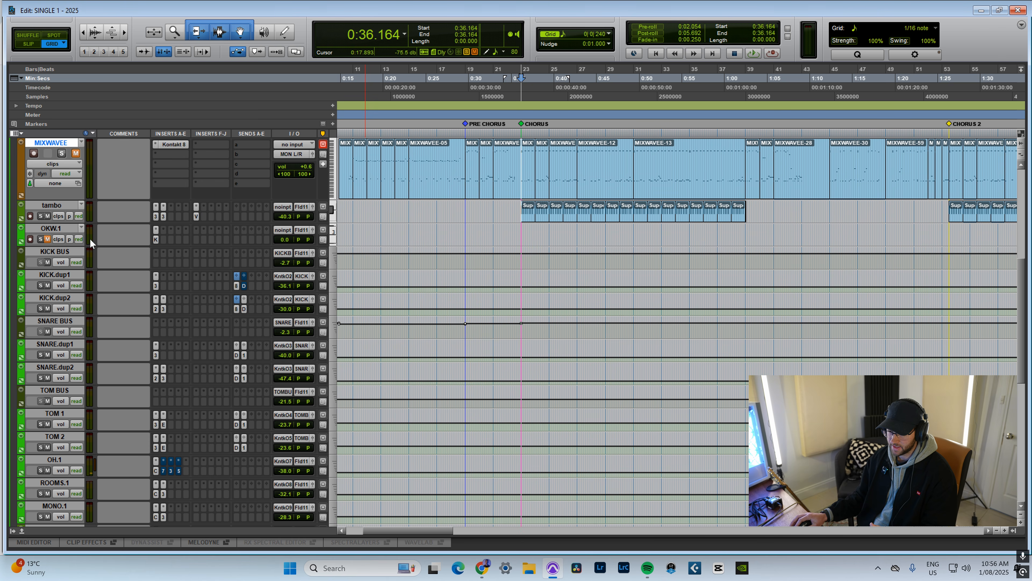
pyautogui.click(41, 285)
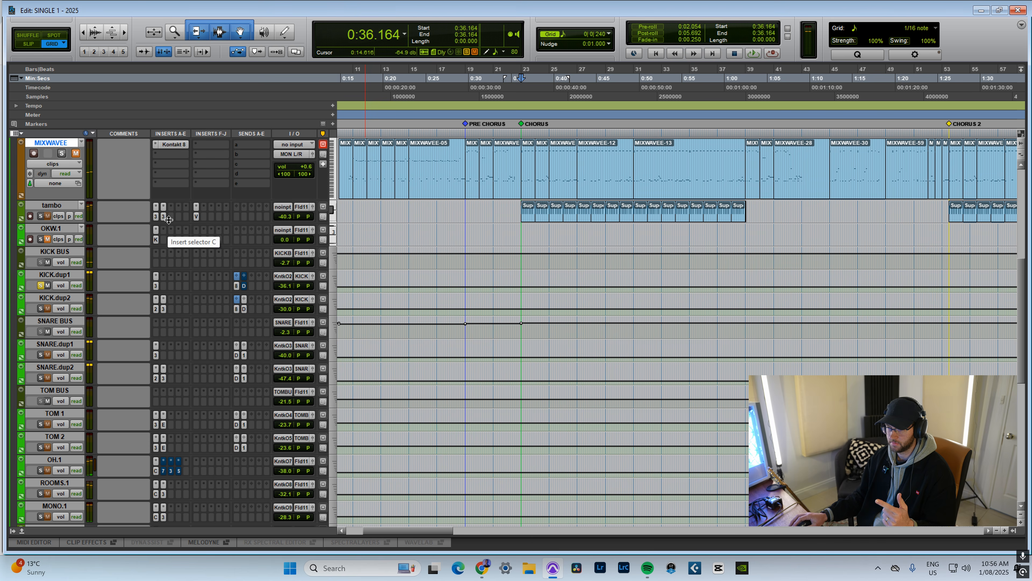
pyautogui.press('space')
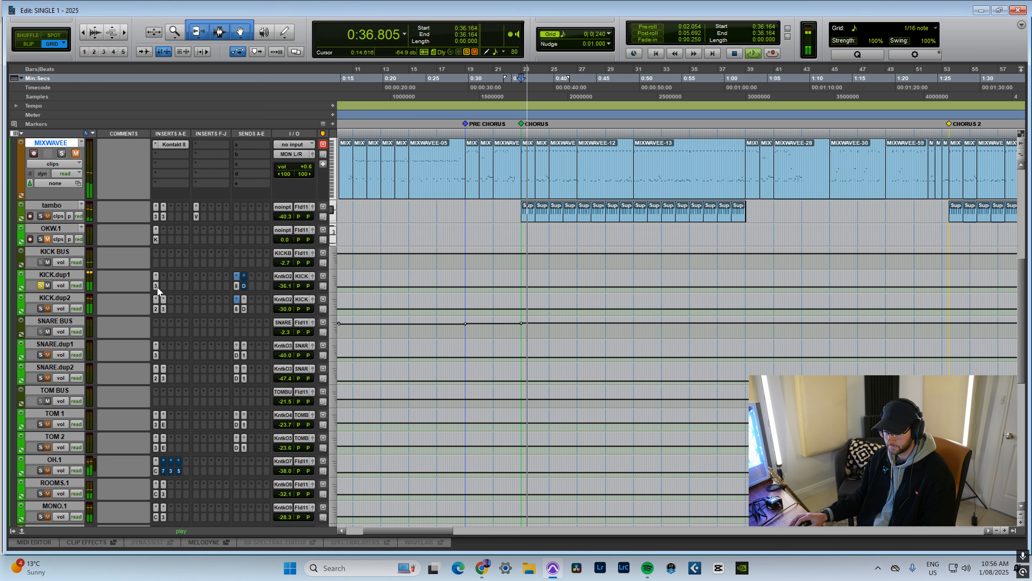
pyautogui.moveTo(159, 292); pyautogui.dragTo(161, 309)
pyautogui.click(174, 280)
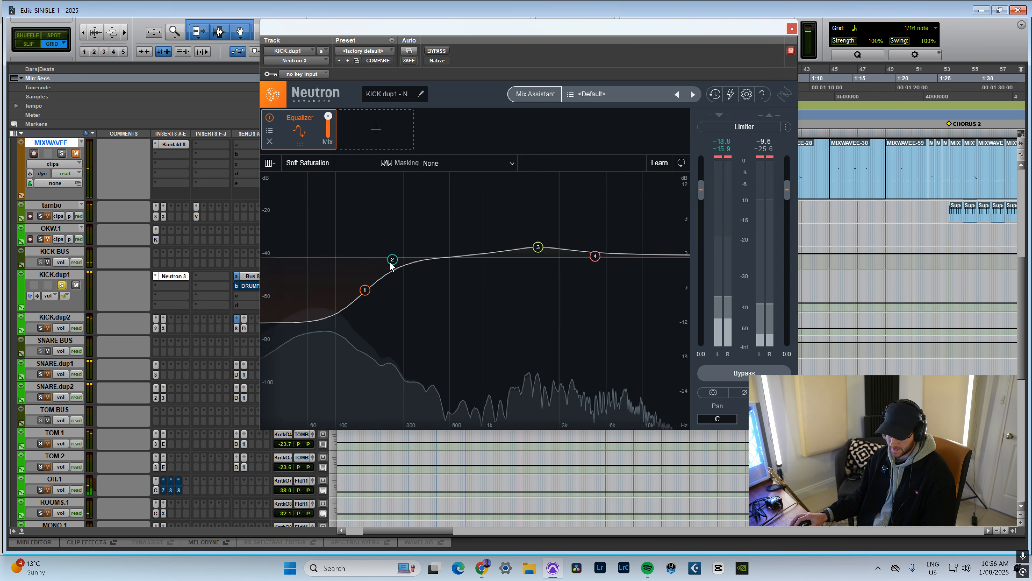
pyautogui.press('space')
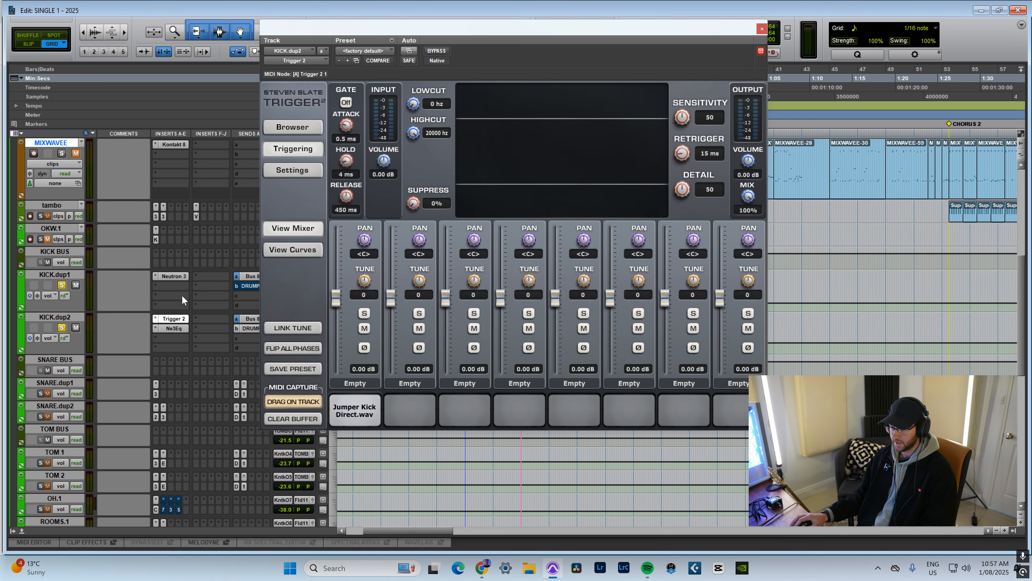
# Unsolo KICK.dup1 and play the chorus to hear the Trigger 2 sample on KICK.dup2 alone.
pyautogui.click(61, 285)
pyautogui.press('space')
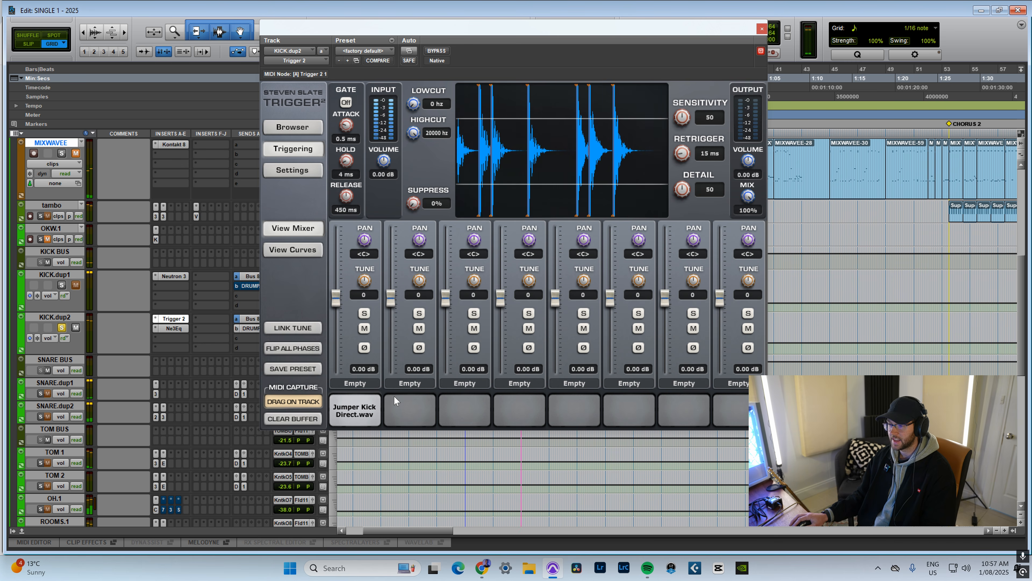
pyautogui.press('space')
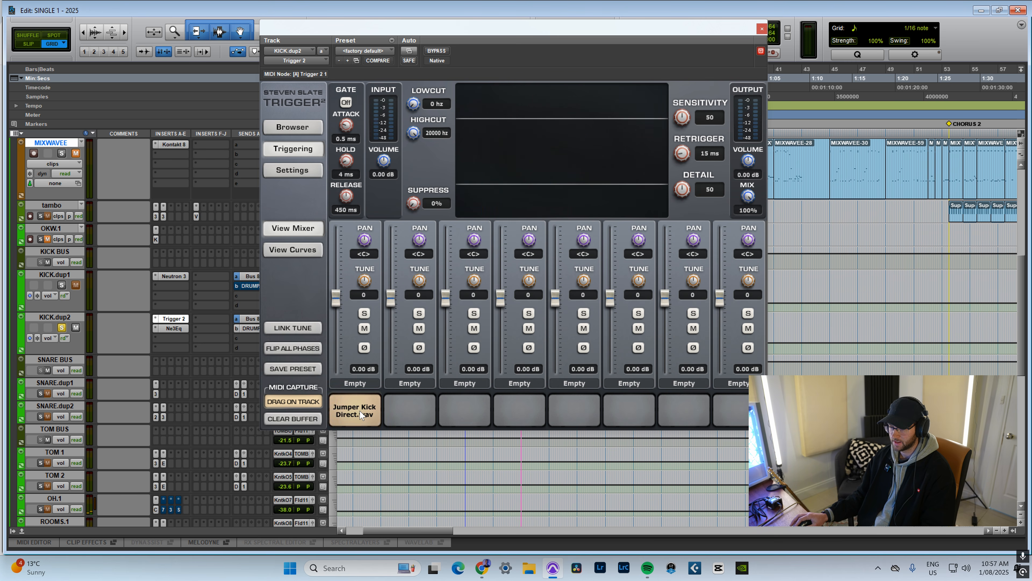
# Solo KICK.dup1 again to hear both kick tracks together, and inspect the Neutron 3 Equalizer on KICK.dup2.
pyautogui.click(62, 285)
pyautogui.press('space')
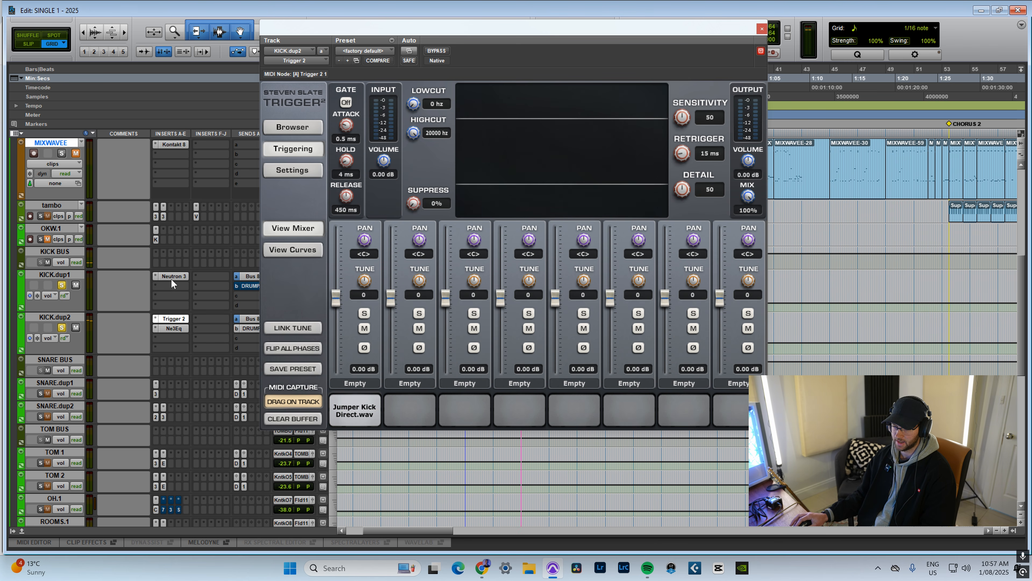
pyautogui.click(176, 329)
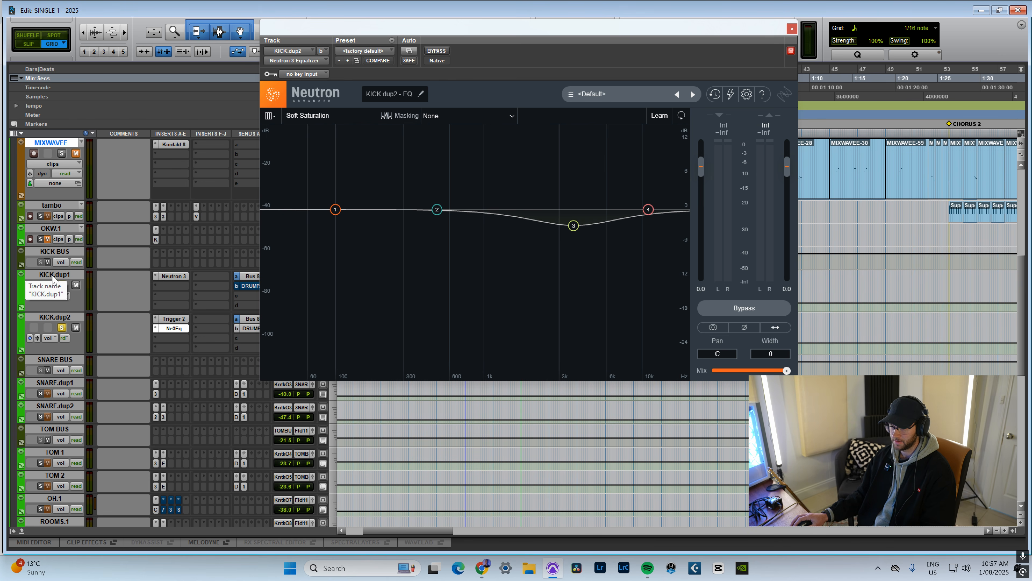
pyautogui.click(792, 28)
# Browse the Trigger 2 sample library on KICK.dup2 and expand the Drumshotz - Andrew Wade folder.
pyautogui.click(174, 318)
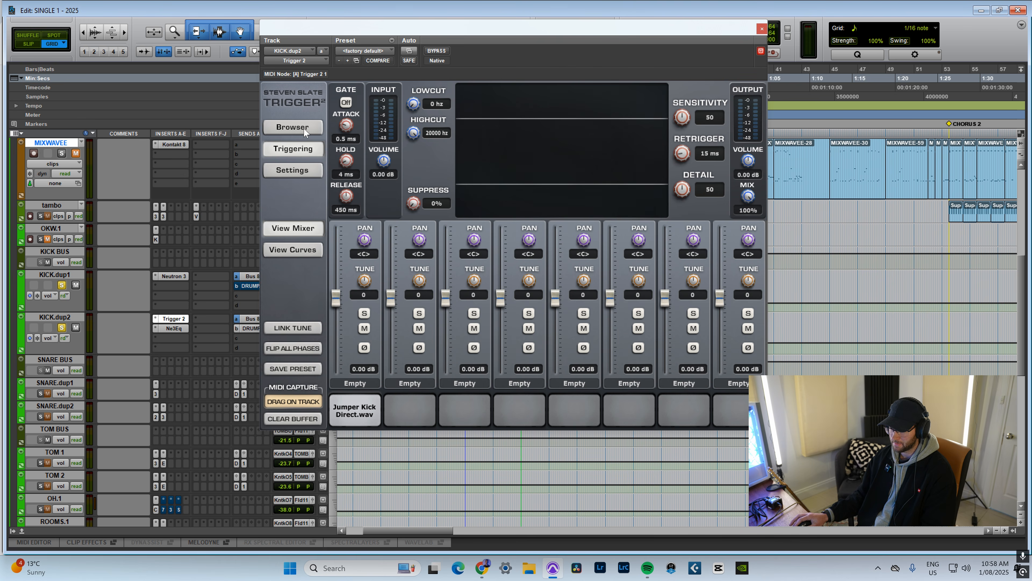
pyautogui.click(304, 129)
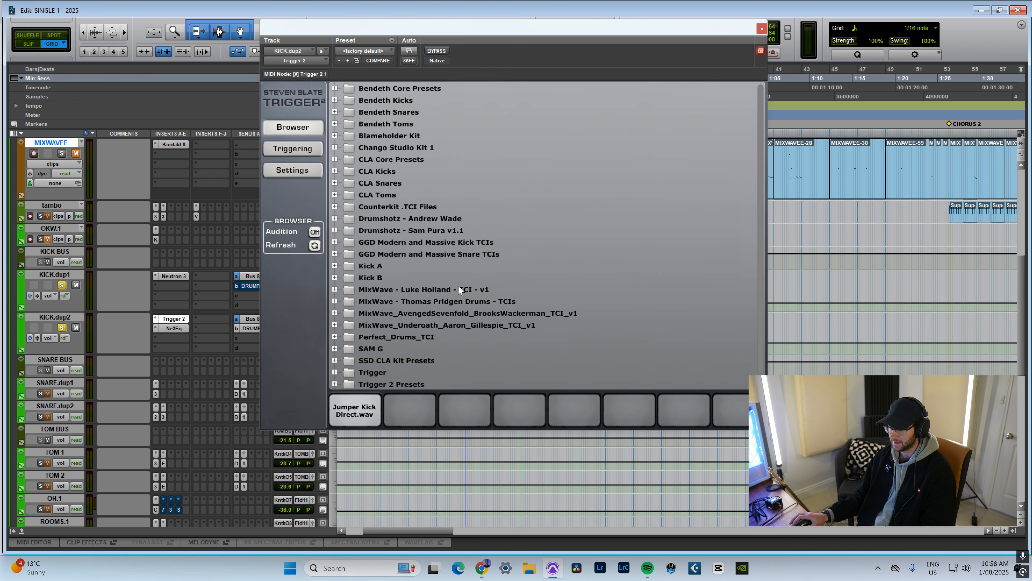
pyautogui.scroll(-1, 388, 214)
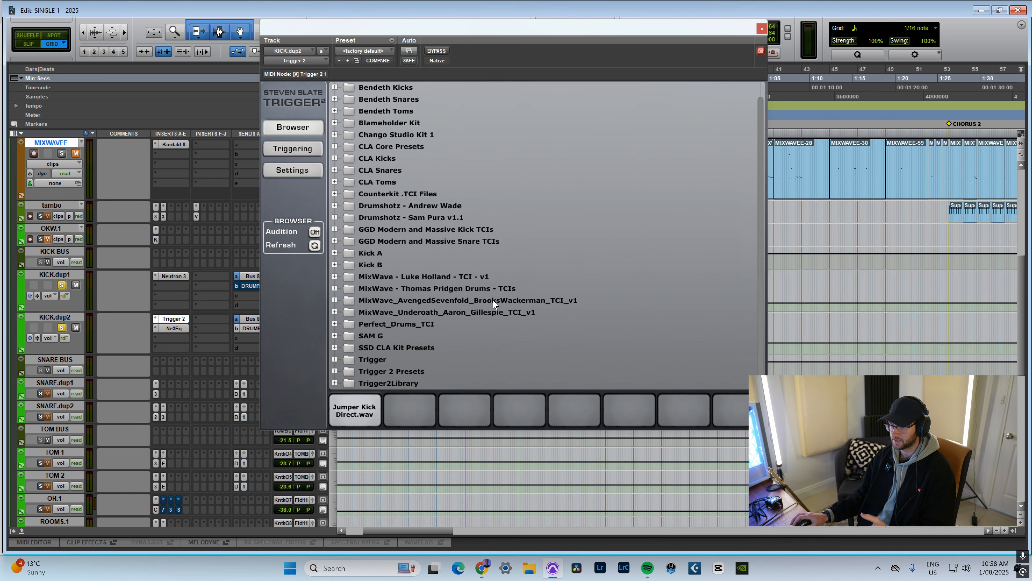
pyautogui.scroll(1, 447, 268)
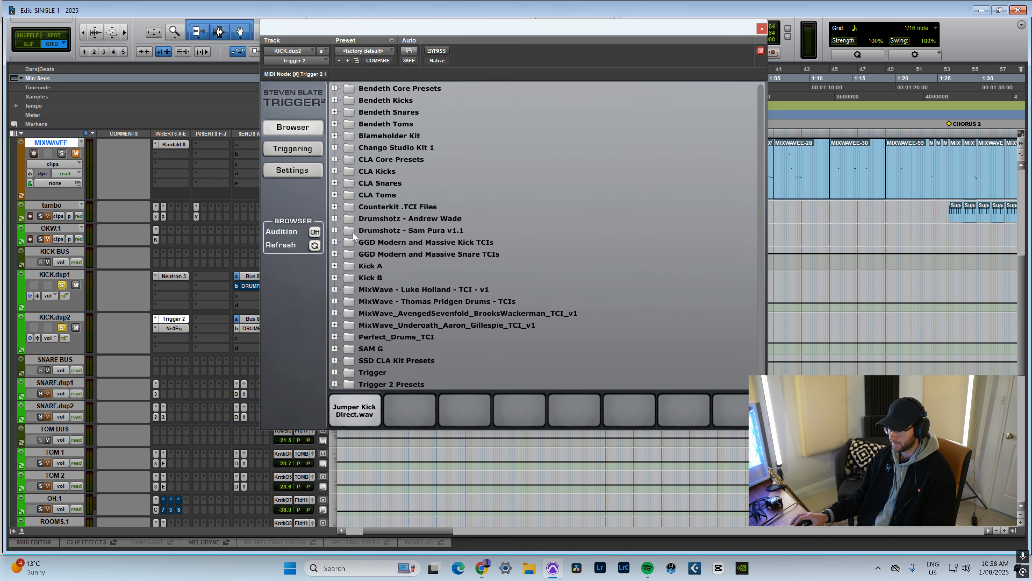
pyautogui.click(335, 219)
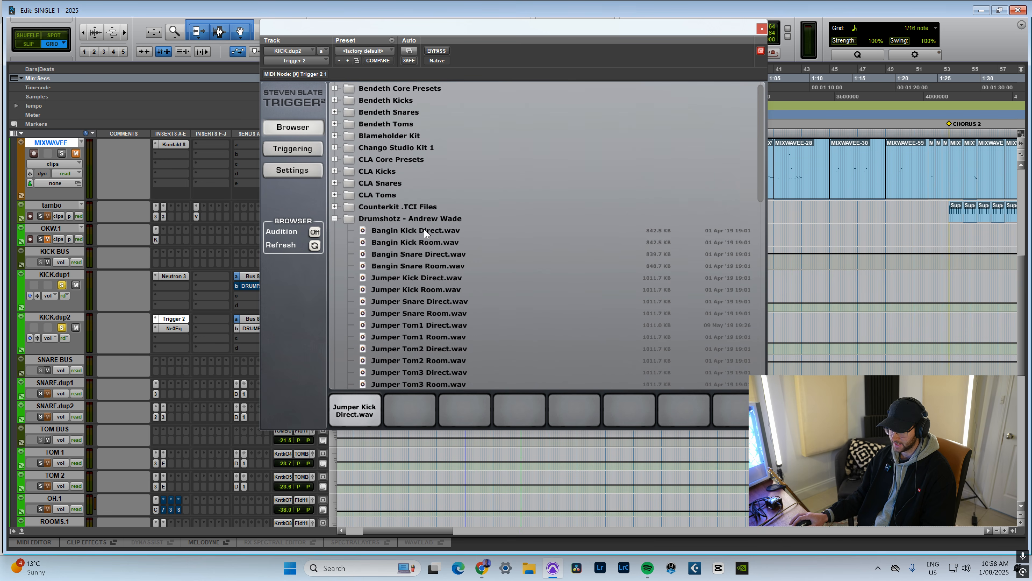
pyautogui.scroll(-3, 423, 212)
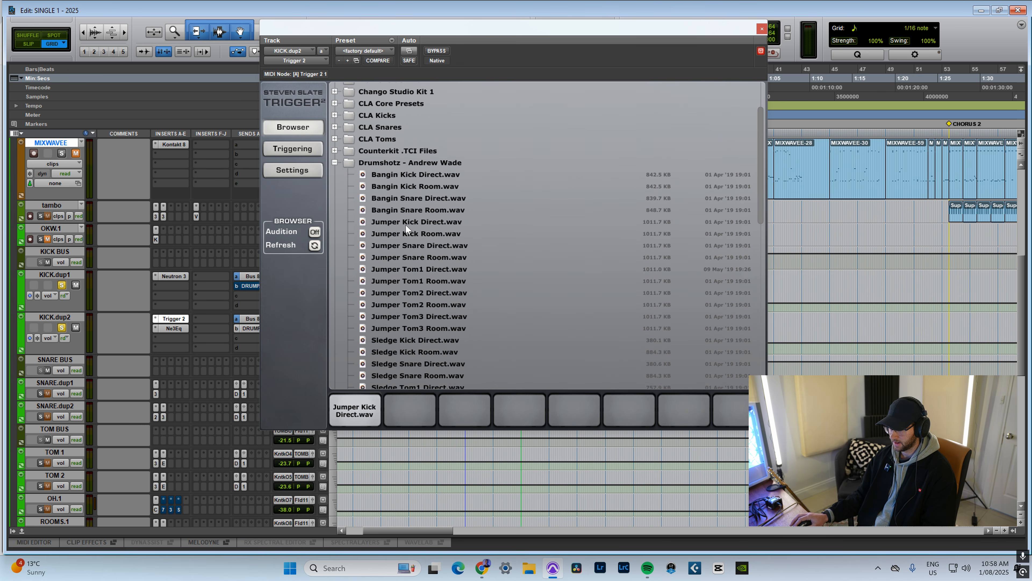
# Highlight Jumper Kick Direct.wav in the library, audition the sample in the first slot, and close Trigger 2.
pyautogui.click(414, 220)
pyautogui.click(353, 410)
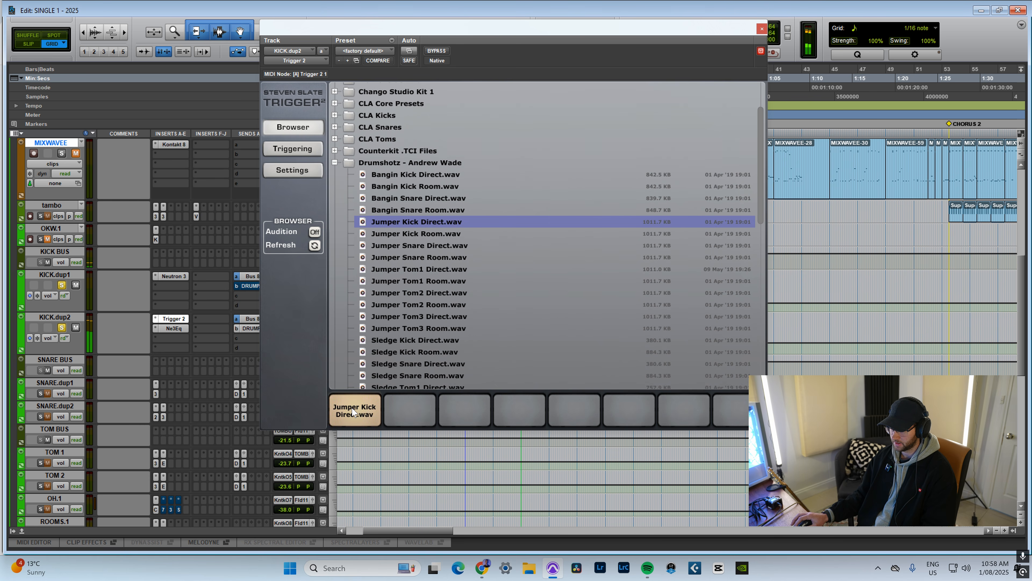
pyautogui.click(761, 29)
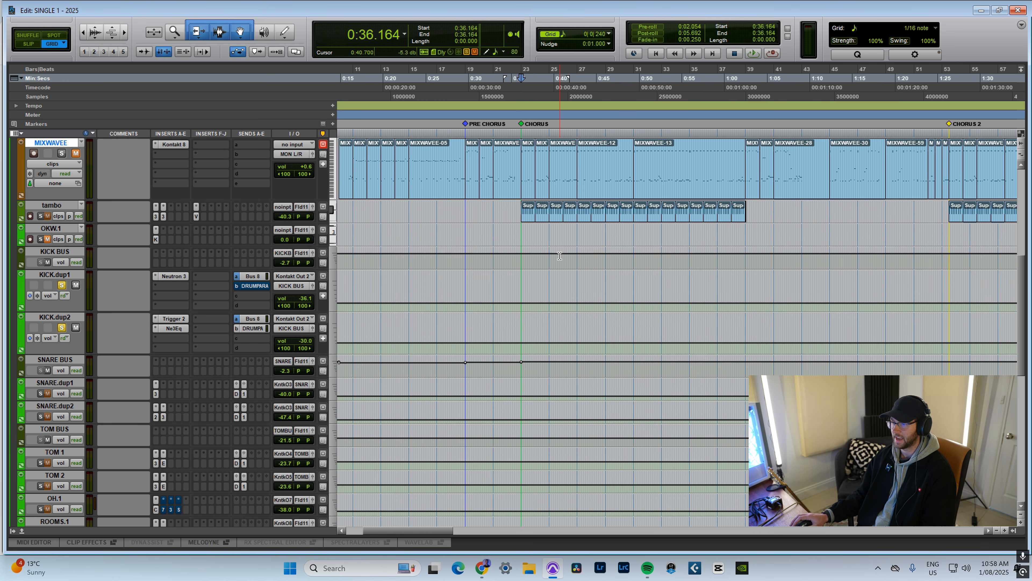
# Solo SNARE.dup1 in place of the two kick tracks and play the chorus.
pyautogui.scroll(-3, 73, 374)
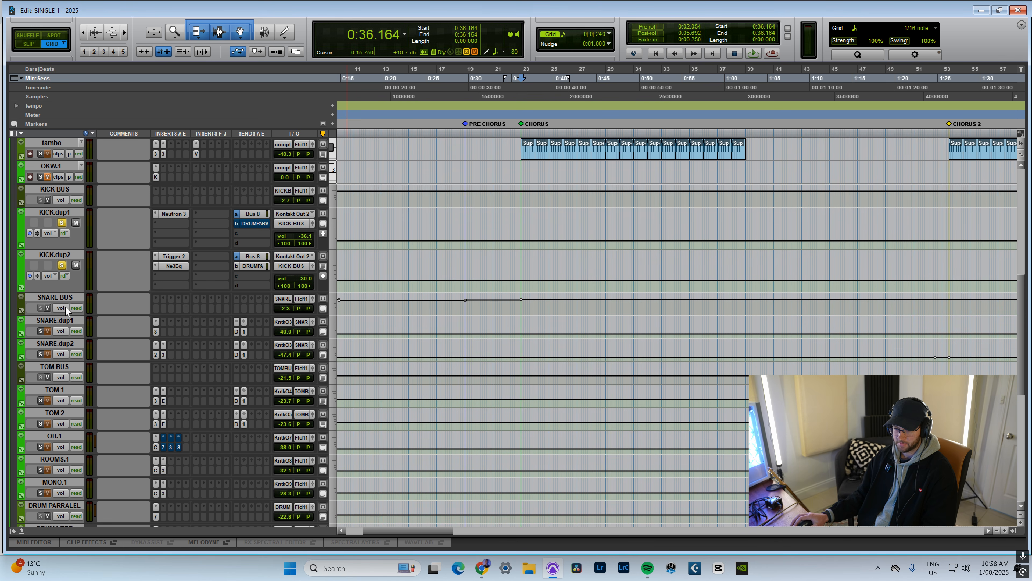
pyautogui.click(40, 331)
pyautogui.click(61, 265)
pyautogui.click(61, 222)
pyautogui.press('space')
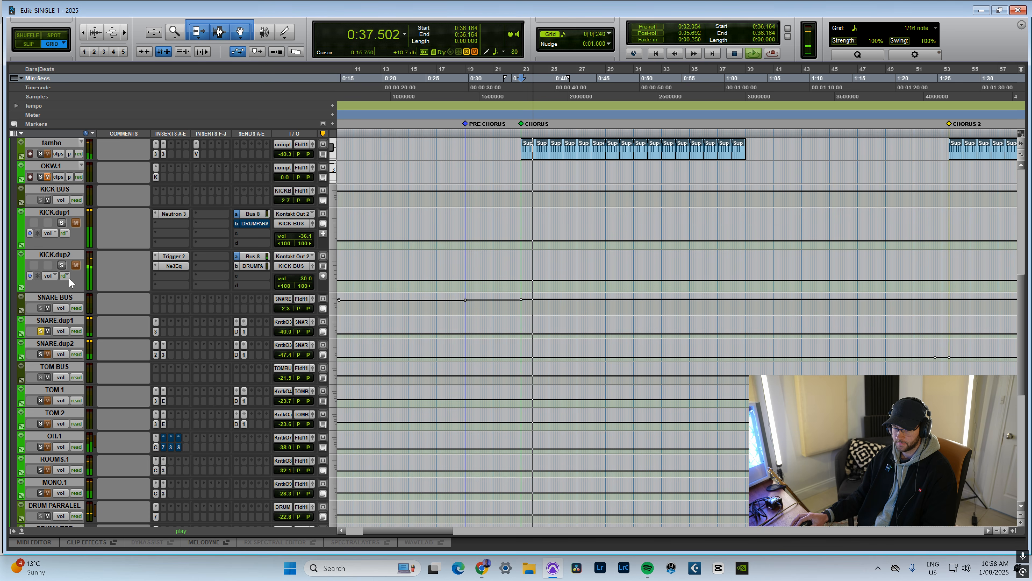
# Enlarge the SNARE.dup1 track to show its inserts, stop playback, and open its Neutron 3 Equalizer.
pyautogui.moveTo(171, 338); pyautogui.dragTo(173, 383)
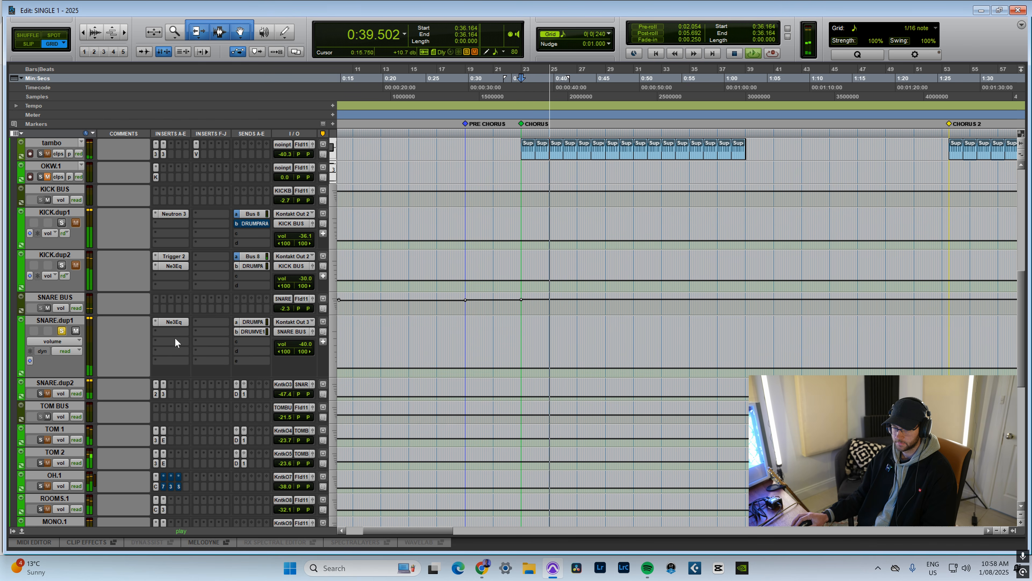
pyautogui.press('space')
pyautogui.click(180, 322)
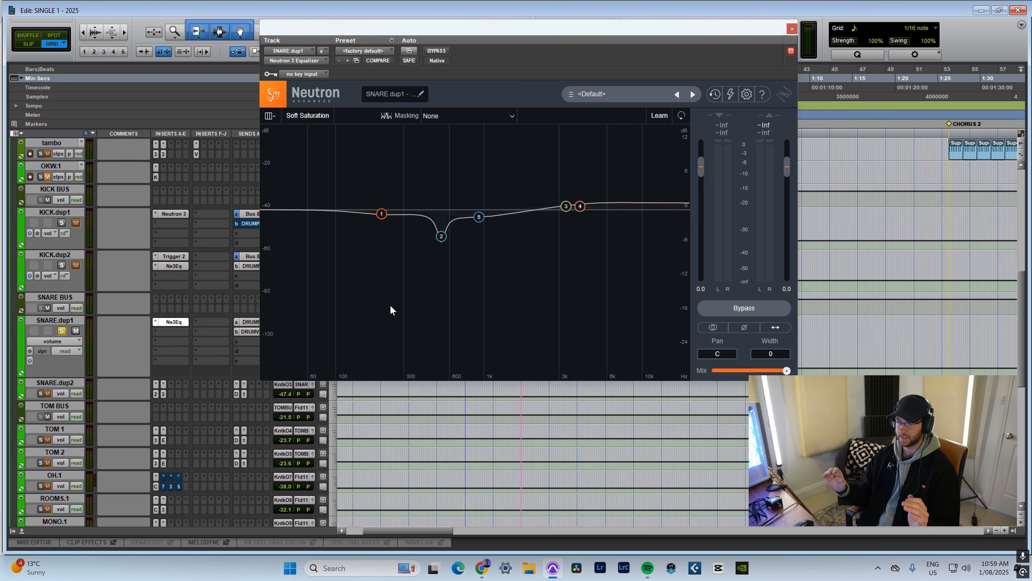
# Open Kontakt 8 on the MIXWAVEE track and view the kit's Mixer 1 and Mixer 2 channel pages.
pyautogui.scroll(2, 150, 170)
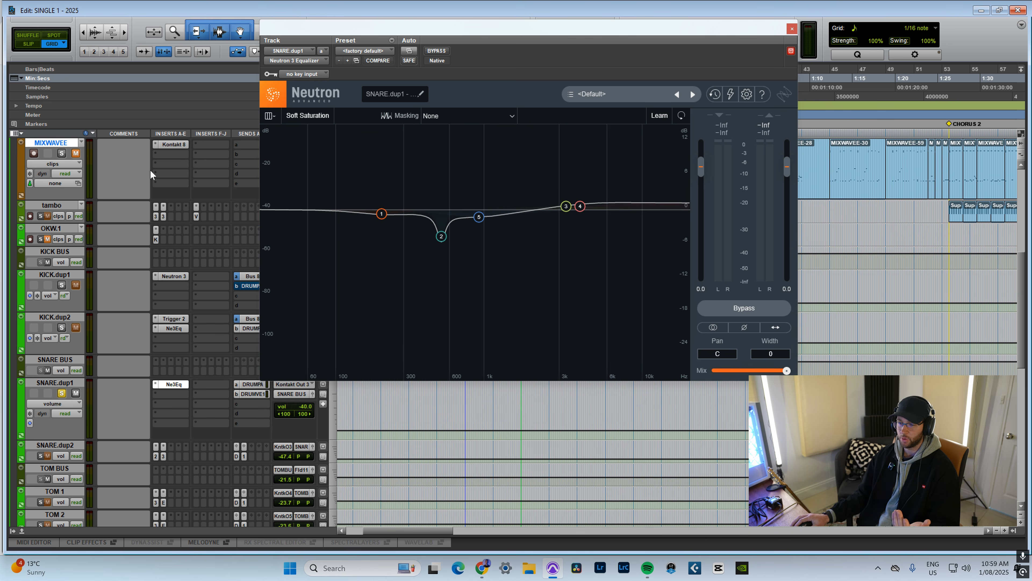
pyautogui.click(170, 144)
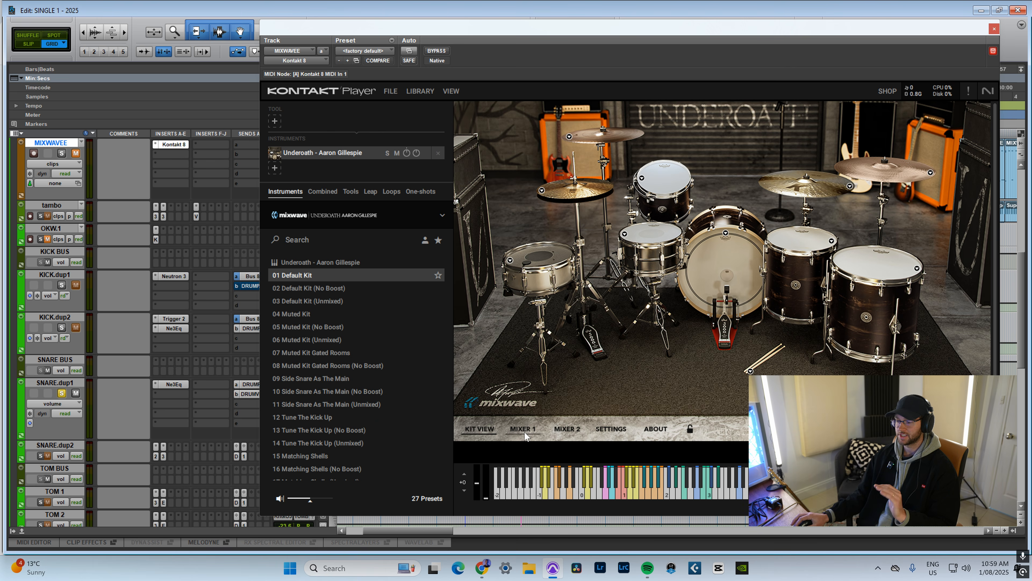
pyautogui.click(523, 429)
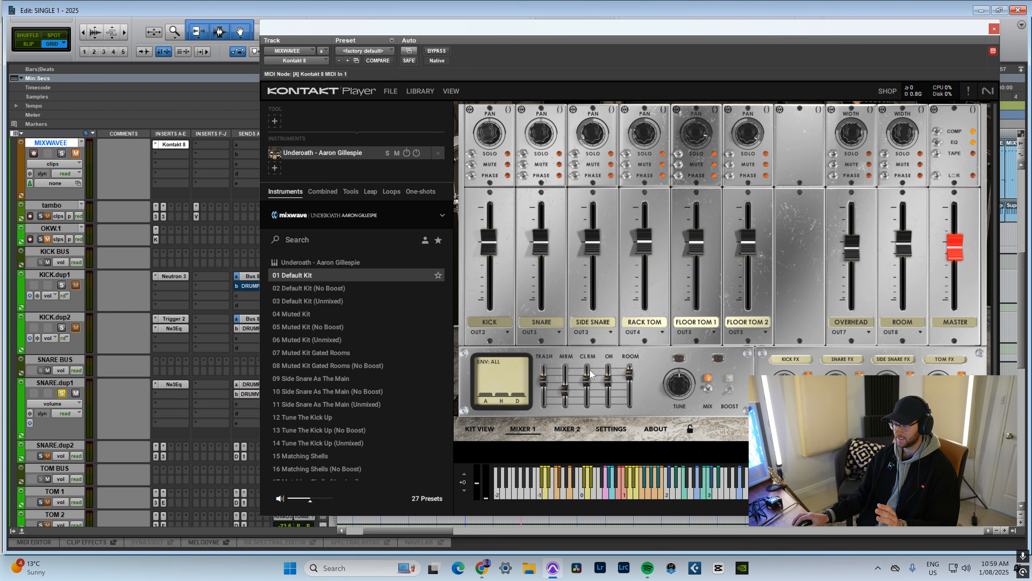
pyautogui.click(577, 437)
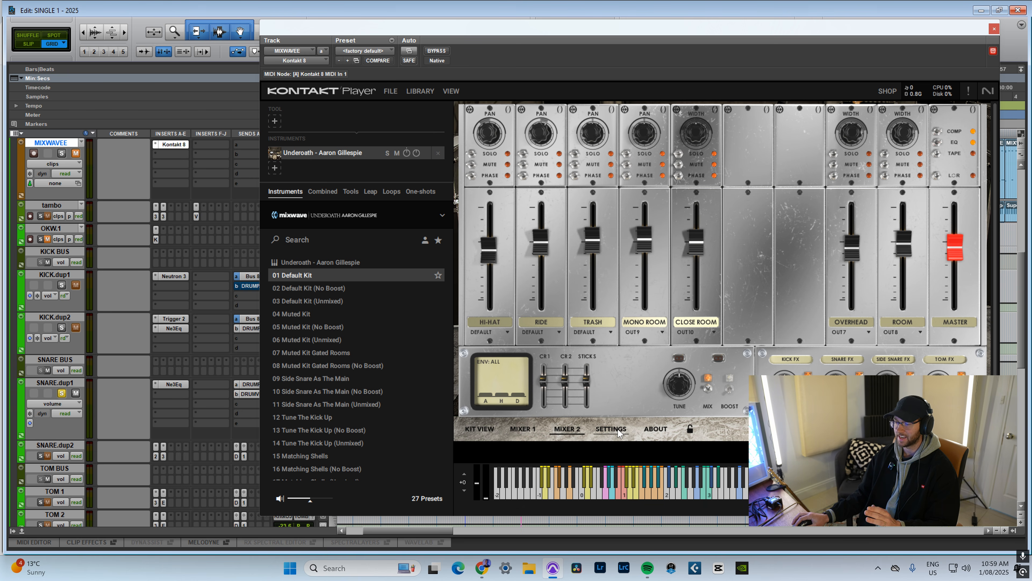
# Return to the kit's Mixer 1 channels for another look and close Kontakt 8.
pyautogui.click(610, 429)
pyautogui.click(523, 429)
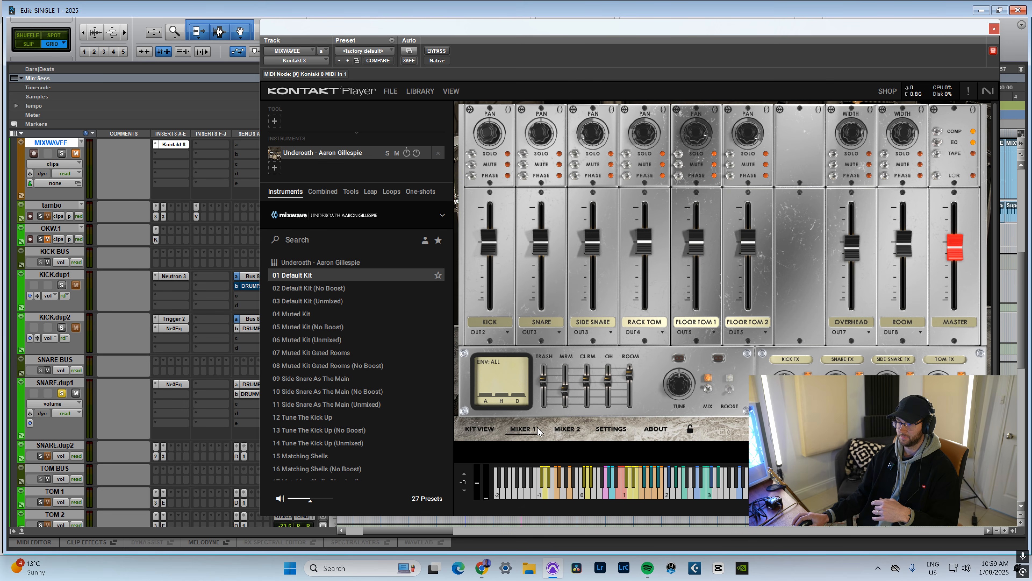
pyautogui.click(993, 29)
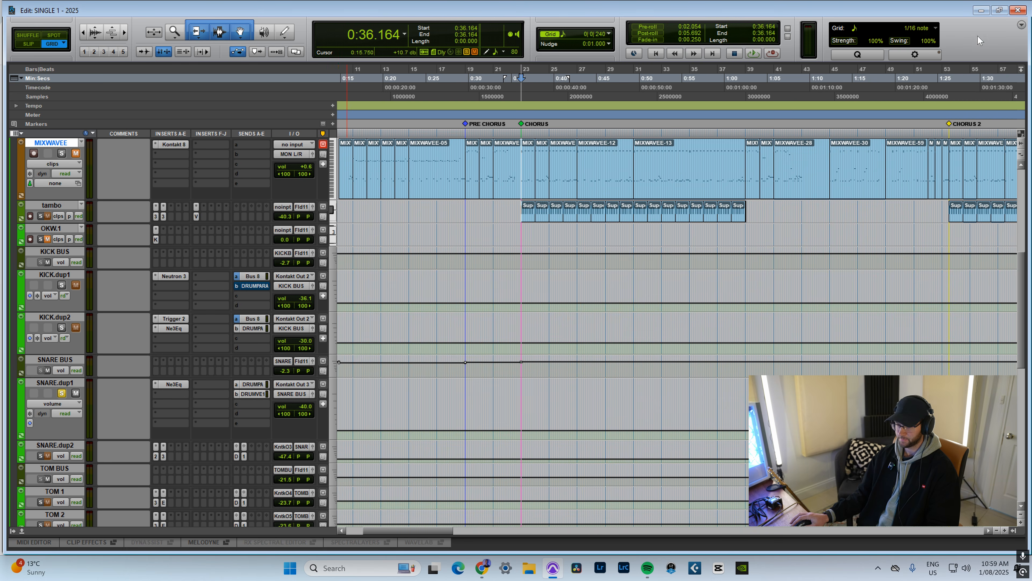
# Reopen the Neutron 3 Equalizer on SNARE.dup1 and play the chorus to watch its spectrum.
pyautogui.click(174, 385)
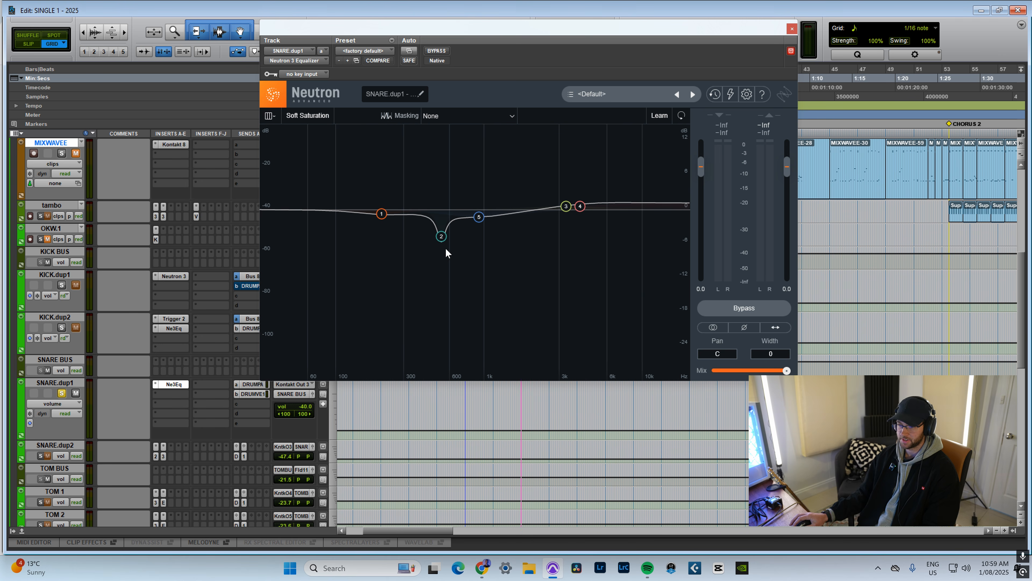
pyautogui.press('space')
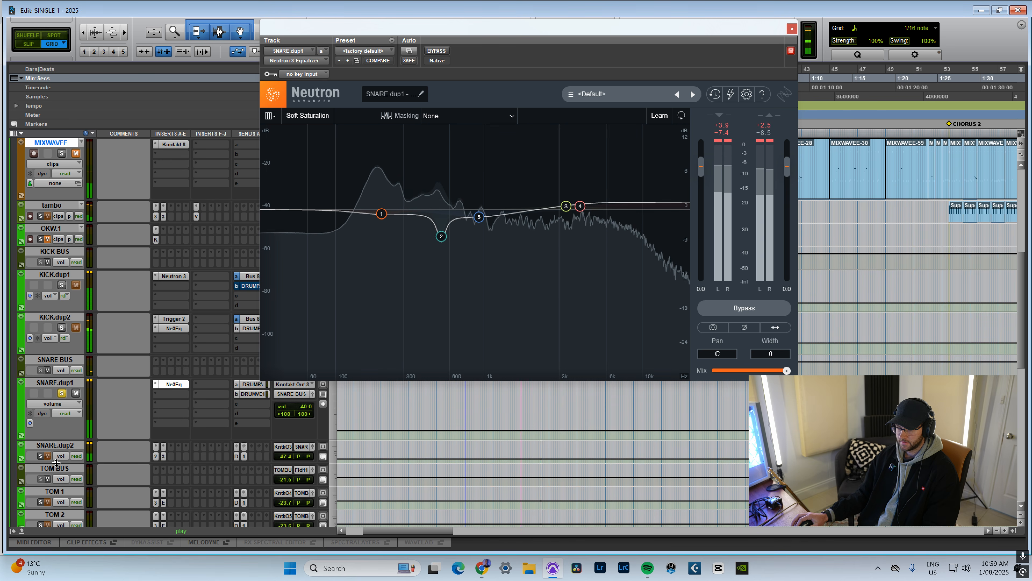
# Enlarge and solo SNARE.dup2, play the chorus with SNARE.dup1 also soloed, and close the equalizer.
pyautogui.moveTo(58, 462); pyautogui.dragTo(58, 482)
pyautogui.click(62, 455)
pyautogui.press('space')
pyautogui.click(62, 393)
pyautogui.click(62, 392)
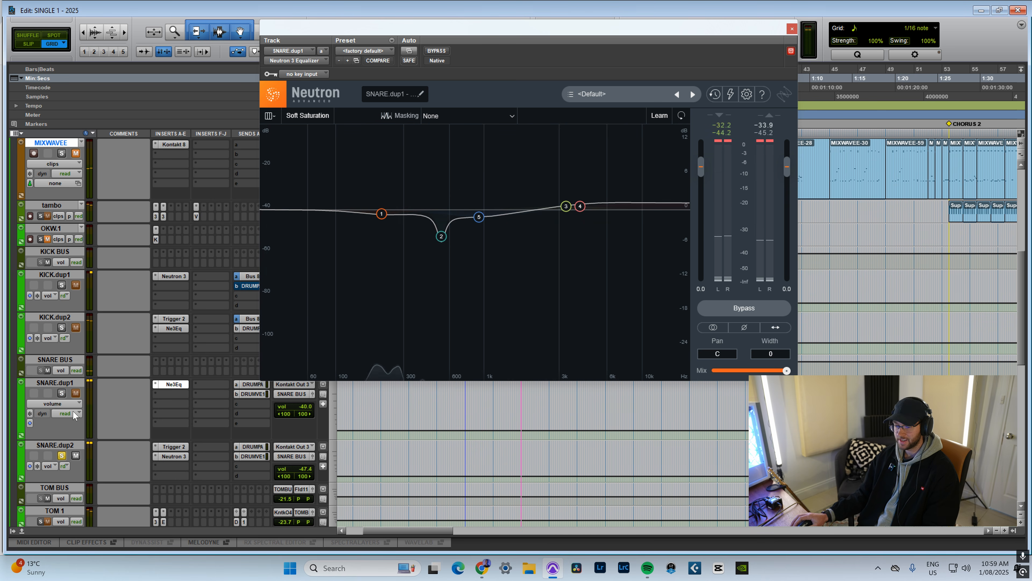
pyautogui.press('space')
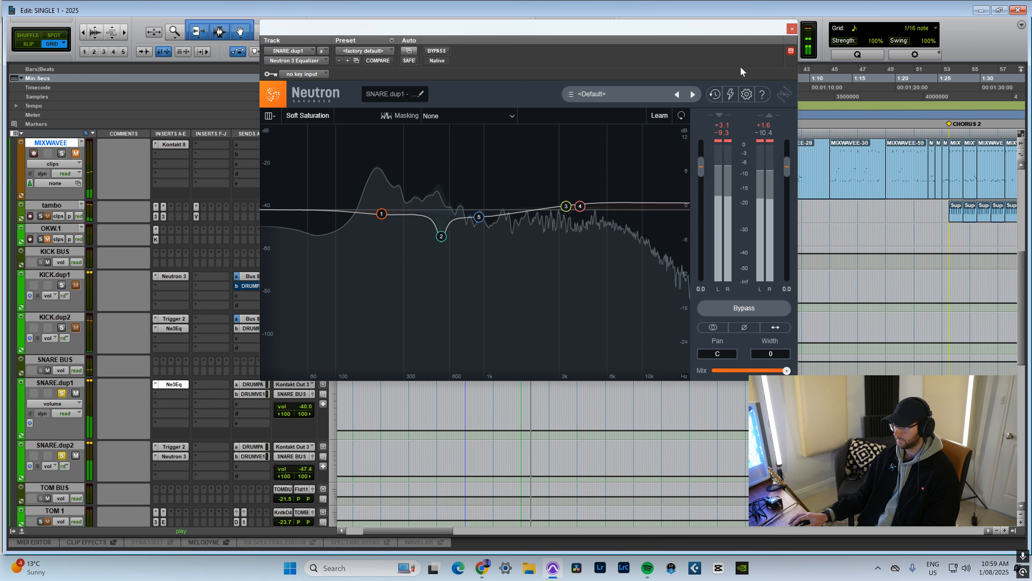
pyautogui.click(791, 28)
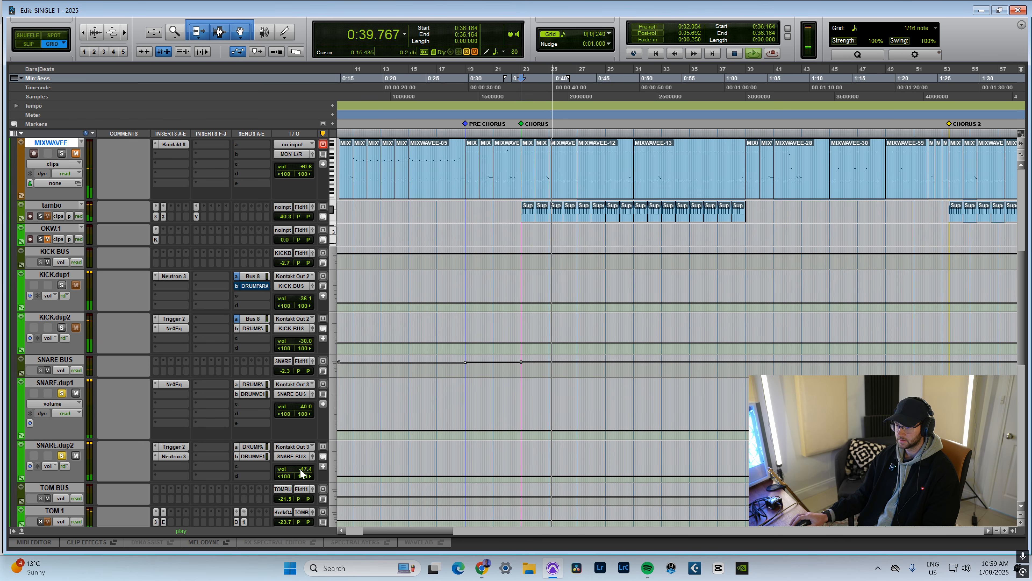
pyautogui.press('space')
# Open Trigger 2 on SNARE.dup2, take SNARE.dup1 out of solo, and audition the Black Brass Snare top sample.
pyautogui.click(171, 446)
pyautogui.click(61, 393)
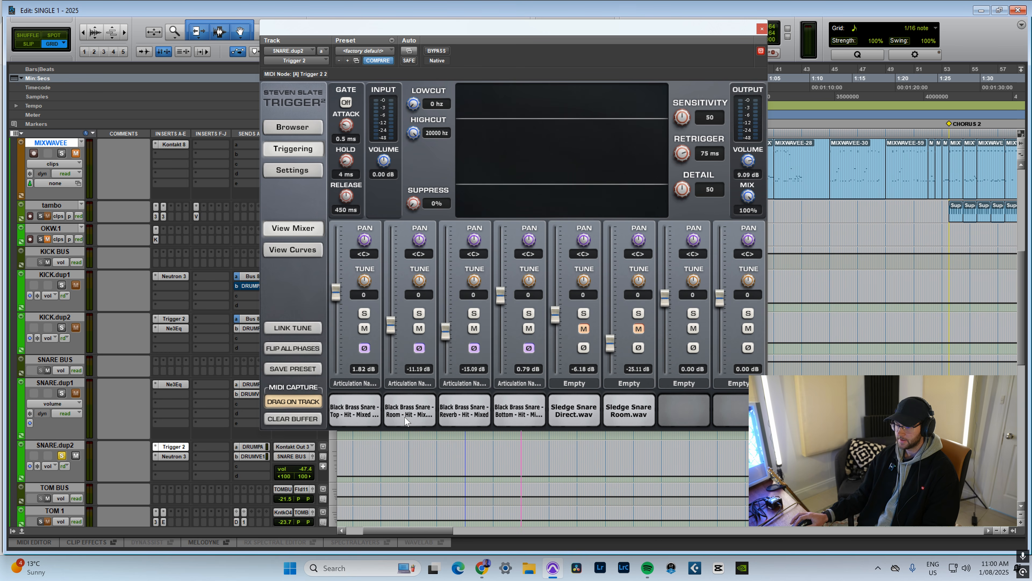
pyautogui.click(359, 416)
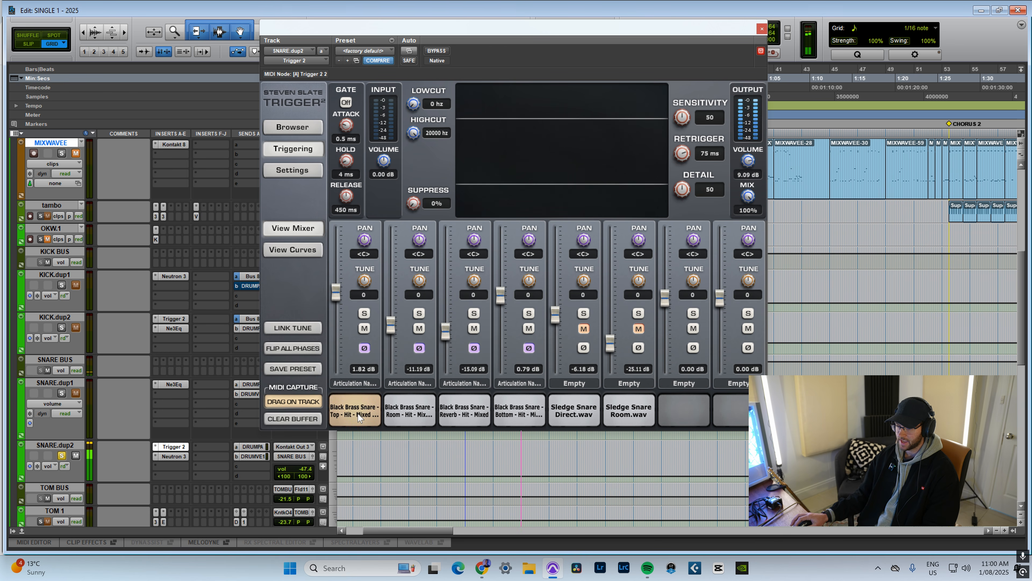
# Browse the Trigger 2 library to the 02b Black Brass Snare (14x6.5") folder inside MixWave_AvengedSevenfold_BrooksWackerman_TCI_v1.
pyautogui.click(309, 127)
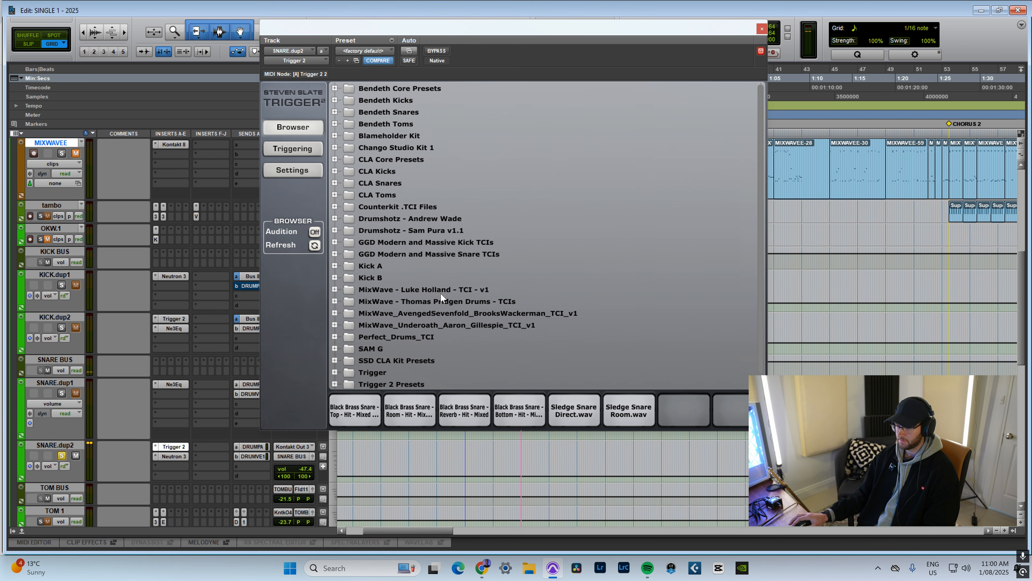
pyautogui.scroll(-1, 443, 301)
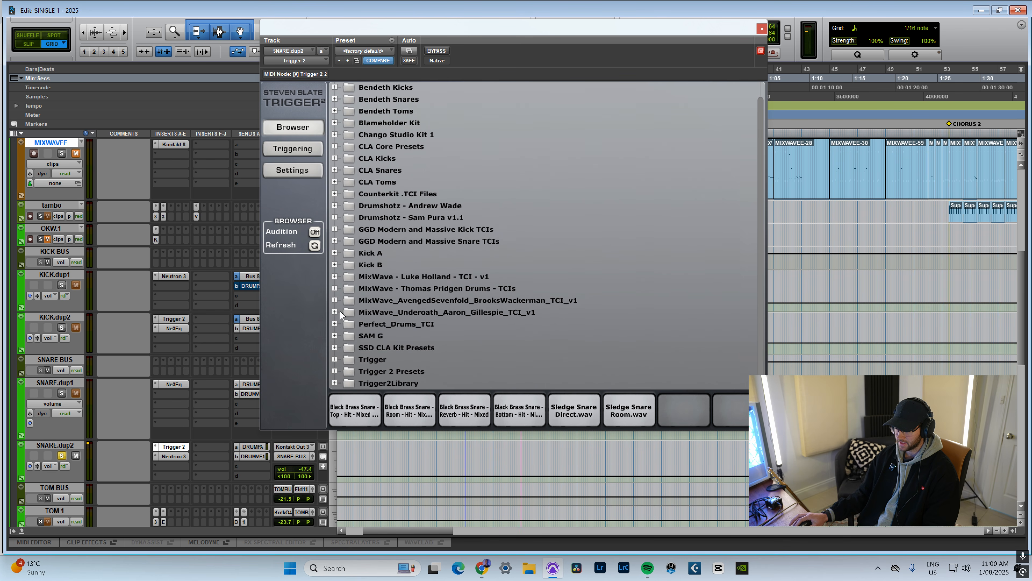
pyautogui.click(335, 301)
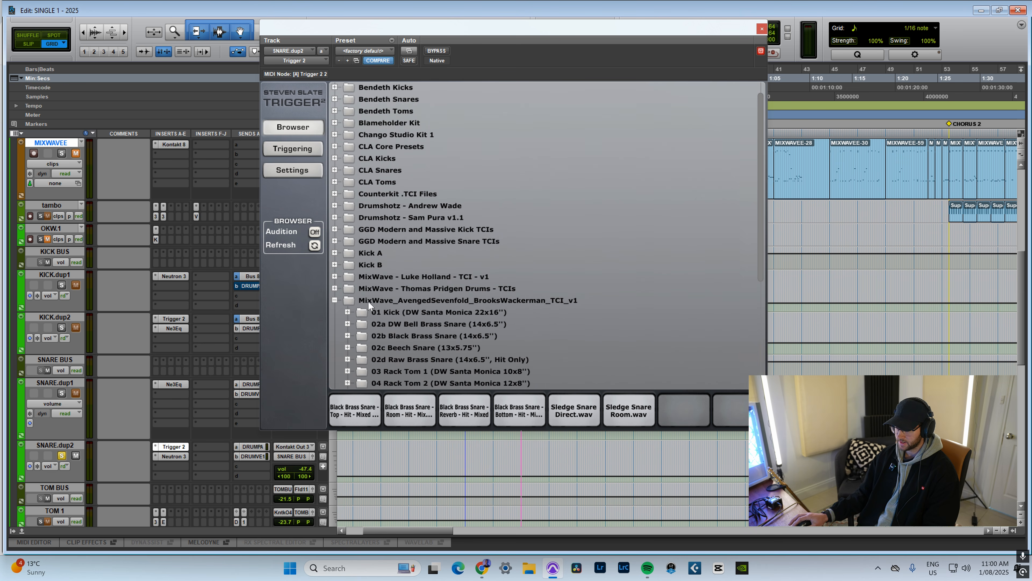
pyautogui.scroll(-3, 407, 361)
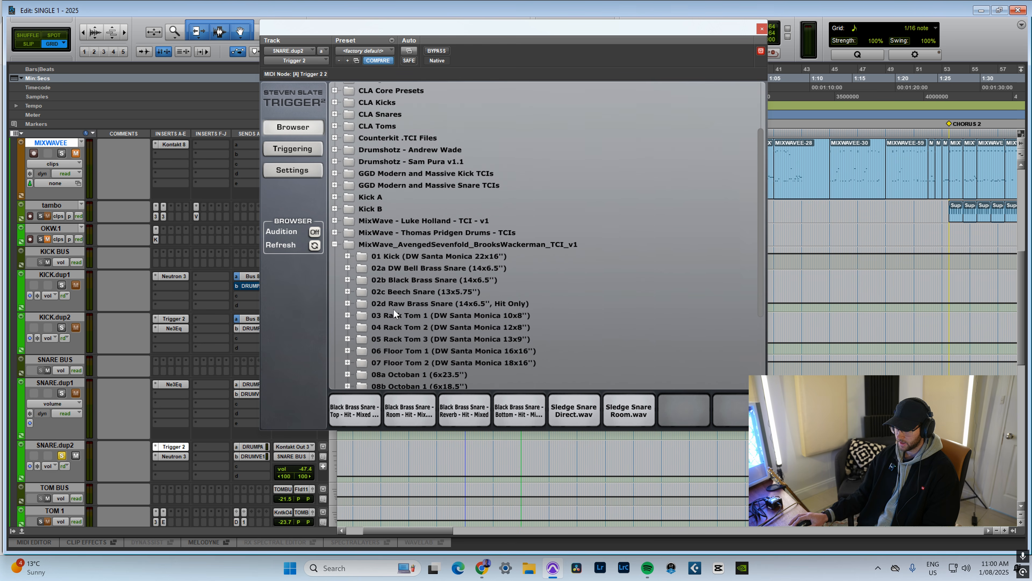
pyautogui.click(348, 280)
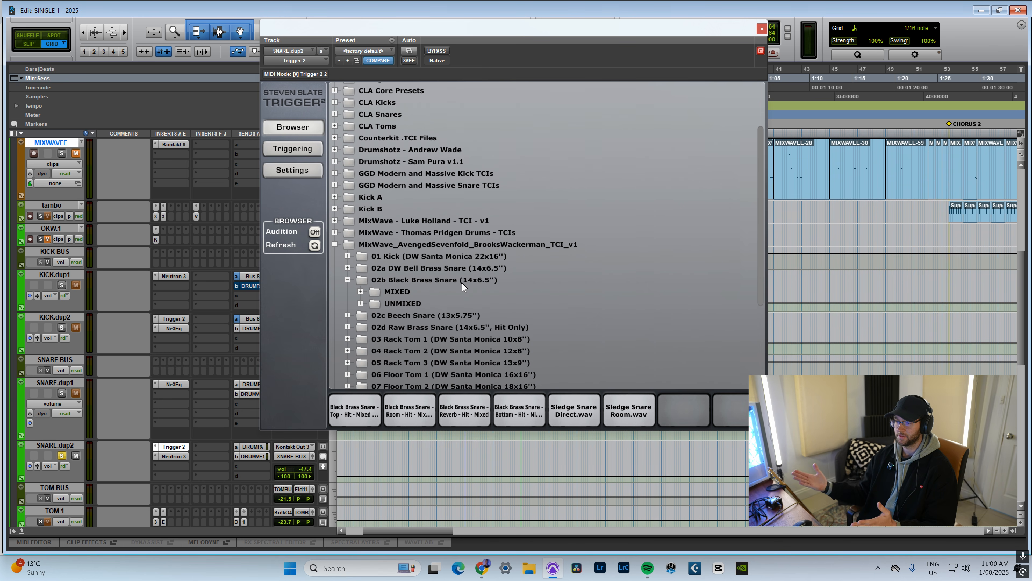
# Mute the Sledge Snare Direct.wav slot, audition the first slot's Black Brass Snare sample, and close Trigger 2.
pyautogui.click(317, 152)
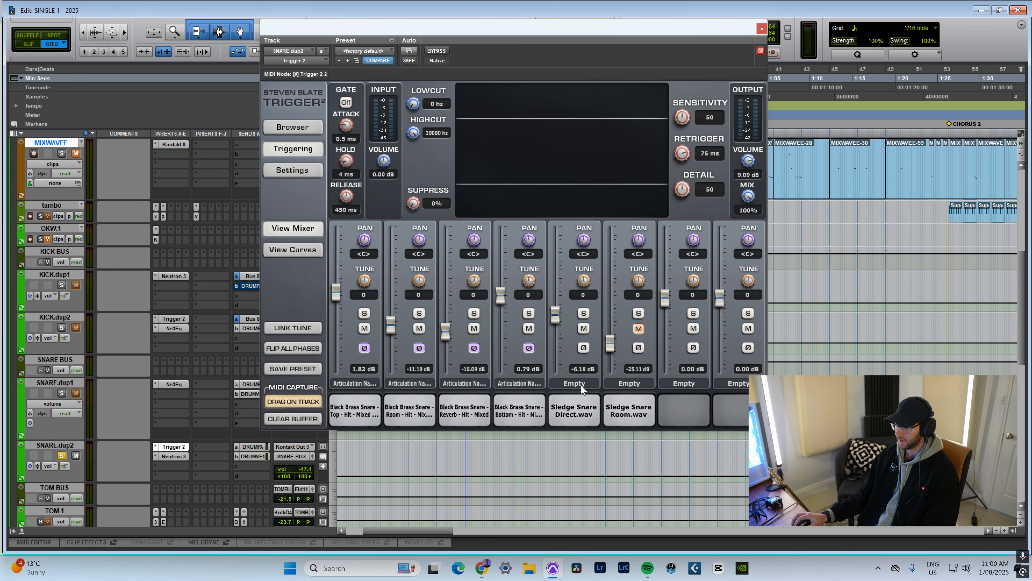
pyautogui.click(585, 330)
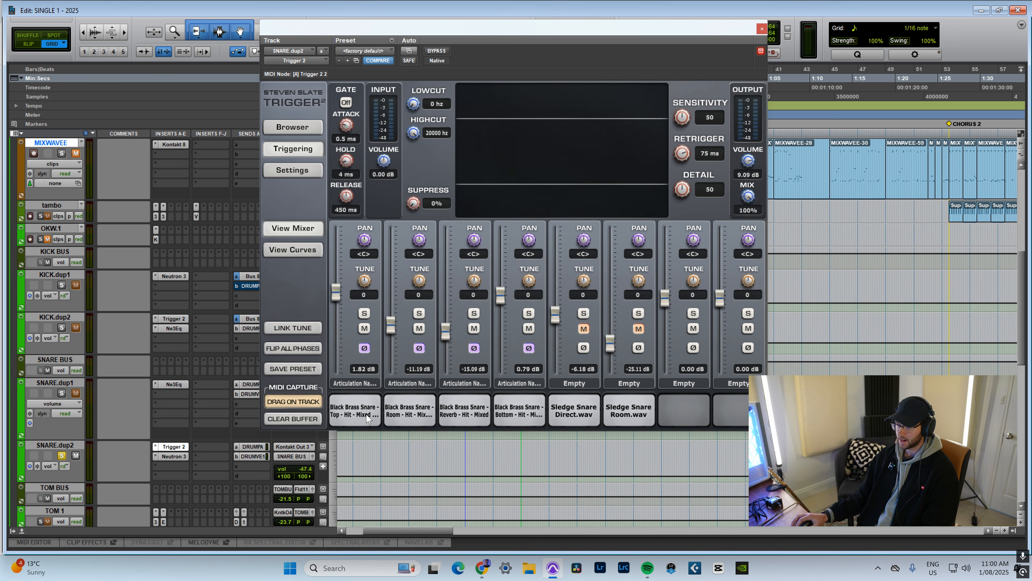
pyautogui.press('space')
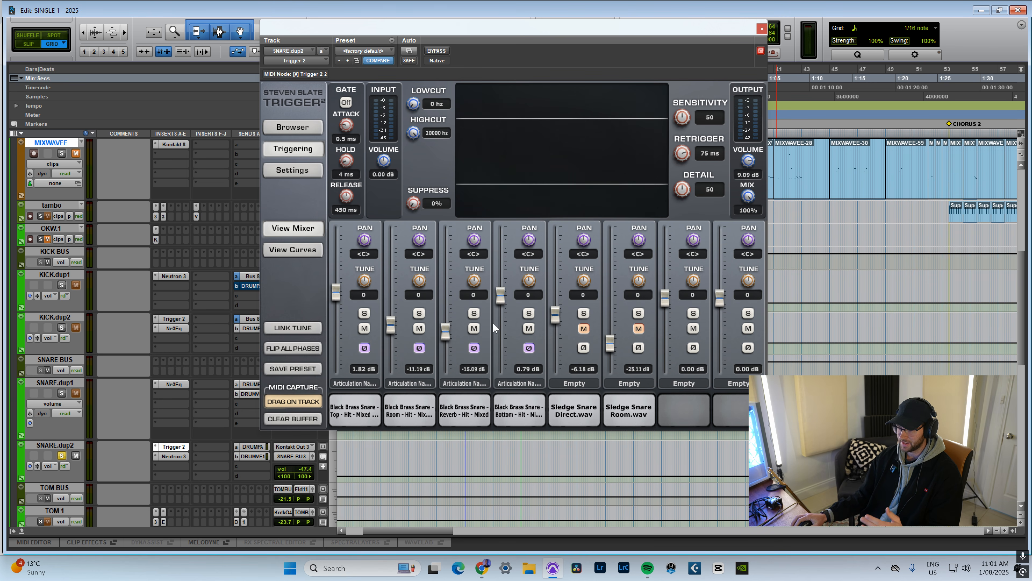
pyautogui.click(364, 419)
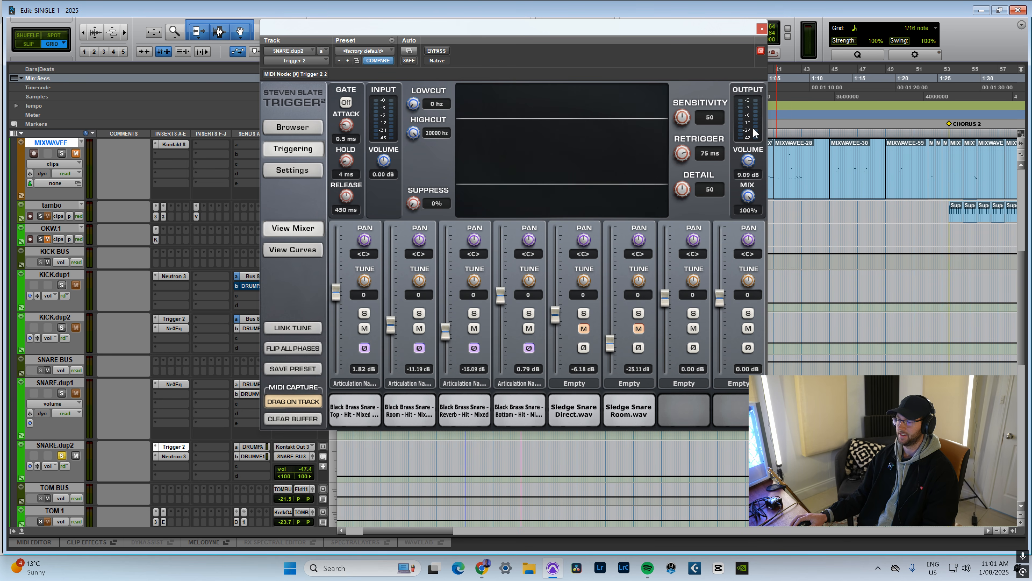
pyautogui.click(761, 29)
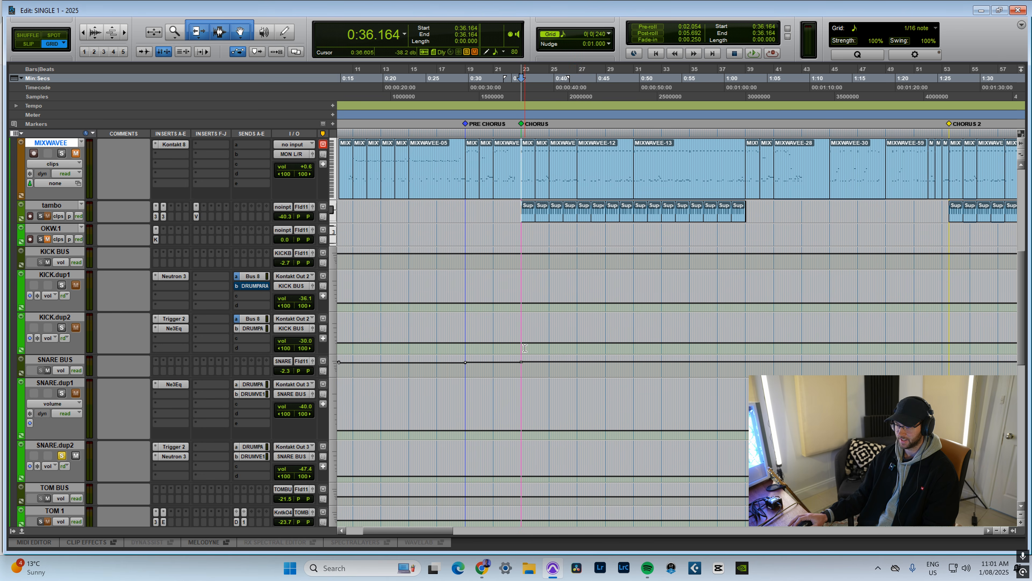
# Add SNARE.dup1, KICK.dup2 and KICK.dup1 to the solo and play the chorus.
pyautogui.click(62, 392)
pyautogui.click(61, 327)
pyautogui.click(62, 285)
pyautogui.press('space')
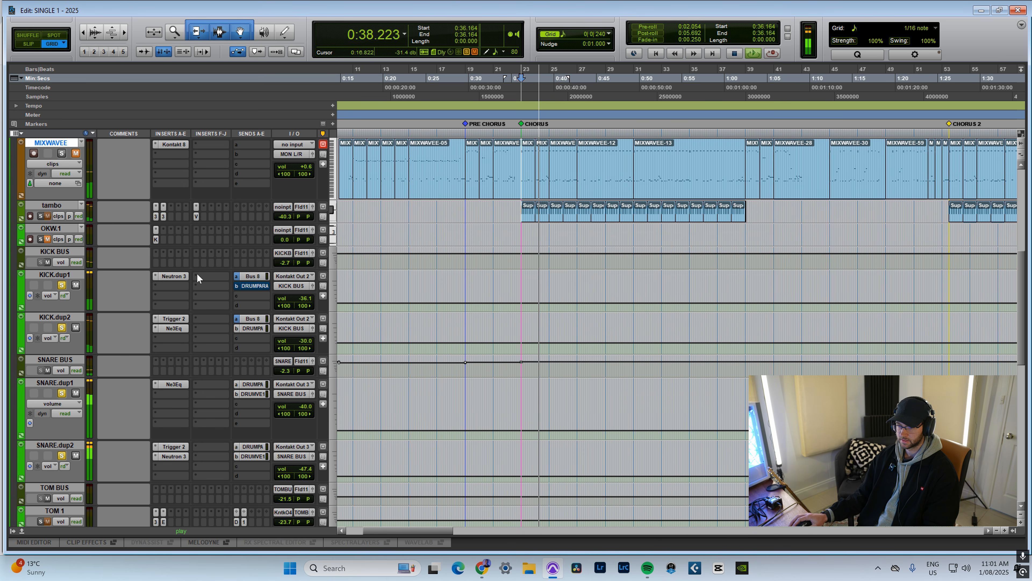
pyautogui.scroll(-2, 477, 327)
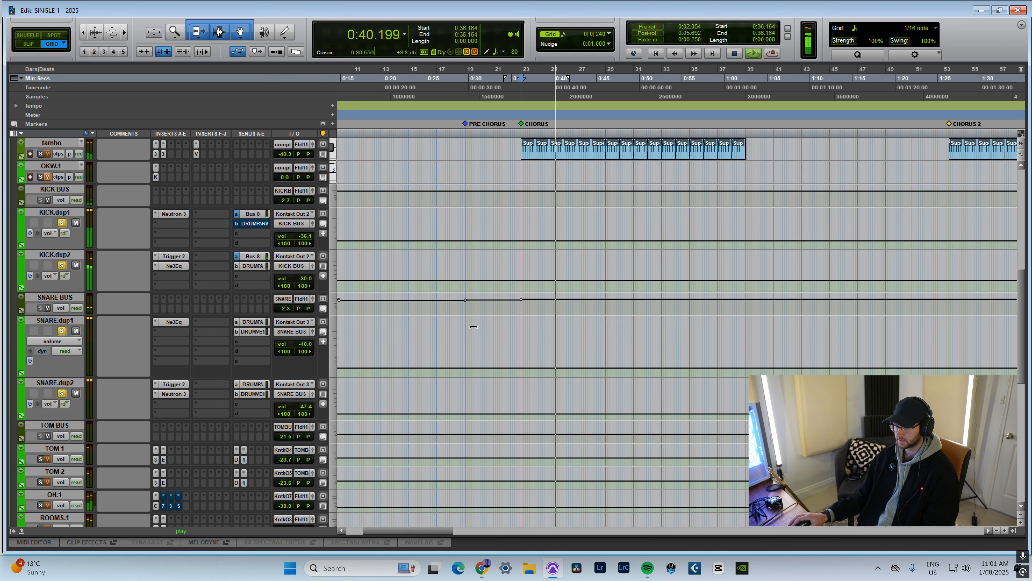
pyautogui.scroll(-2, 472, 342)
pyautogui.press('space')
# Solo TOM 1 and TOM 2 and enlarge both tracks to show their inserts.
pyautogui.scroll(-2, 467, 357)
pyautogui.click(40, 390)
pyautogui.moveTo(54, 398); pyautogui.dragTo(58, 455)
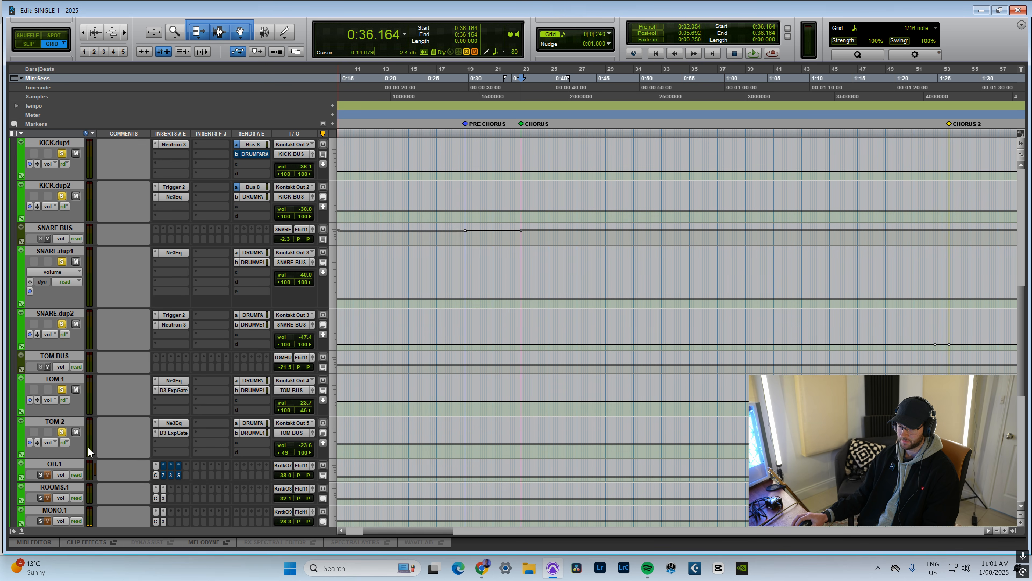
# View the Neutron 3 Equalizer and the Expander/Gate on TOM 1, then close the plug-in window.
pyautogui.click(174, 380)
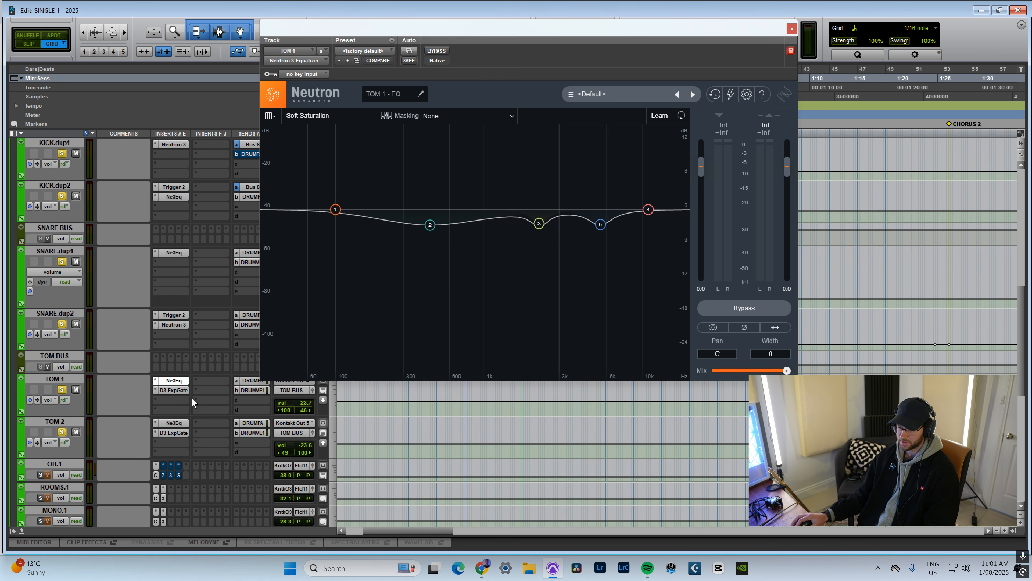
pyautogui.click(173, 390)
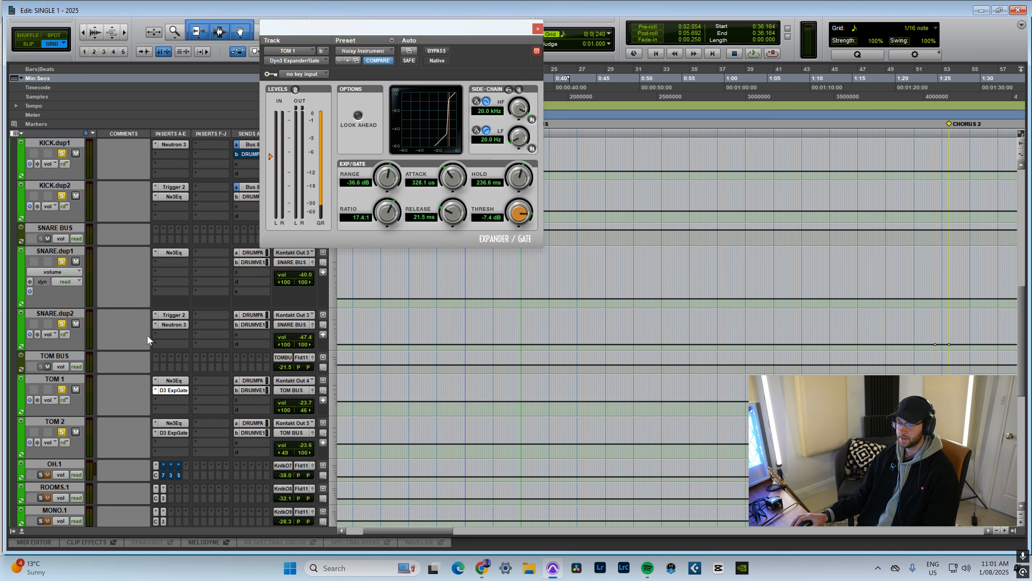
pyautogui.click(537, 29)
# Select the drum fill leading into the chorus on the MIXWAVEE track, from about 0:34.4 to 0:36.3, and play it.
pyautogui.scroll(5, 557, 338)
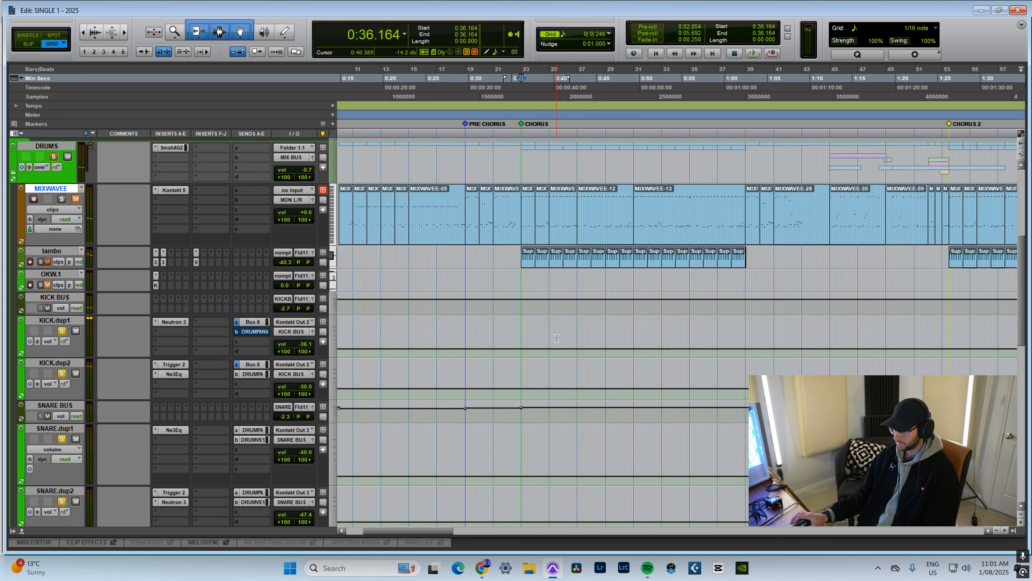
pyautogui.scroll(3, 557, 338)
pyautogui.click(503, 357)
pyautogui.press('space')
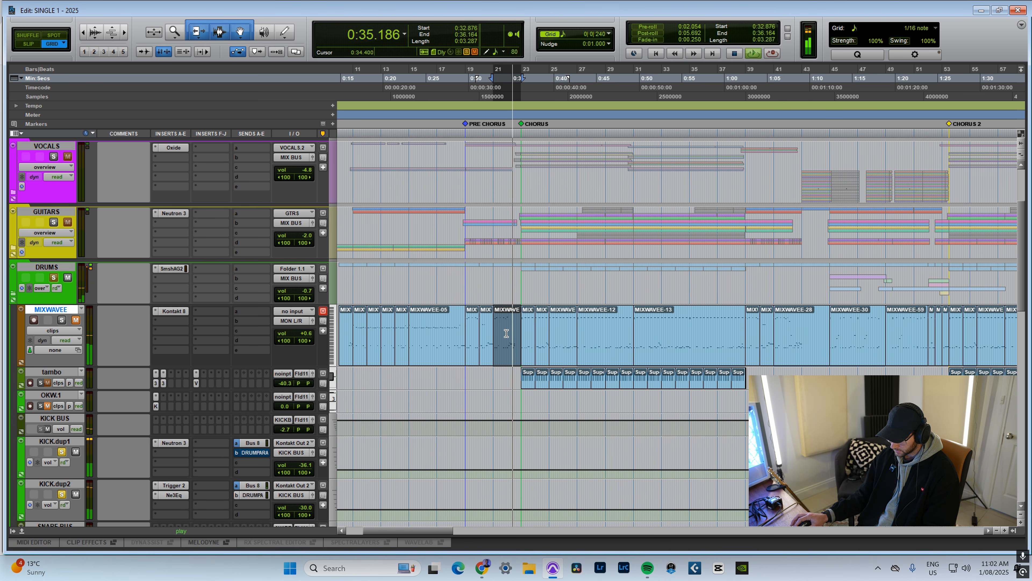
pyautogui.press('space')
pyautogui.moveTo(506, 333); pyautogui.dragTo(519, 333)
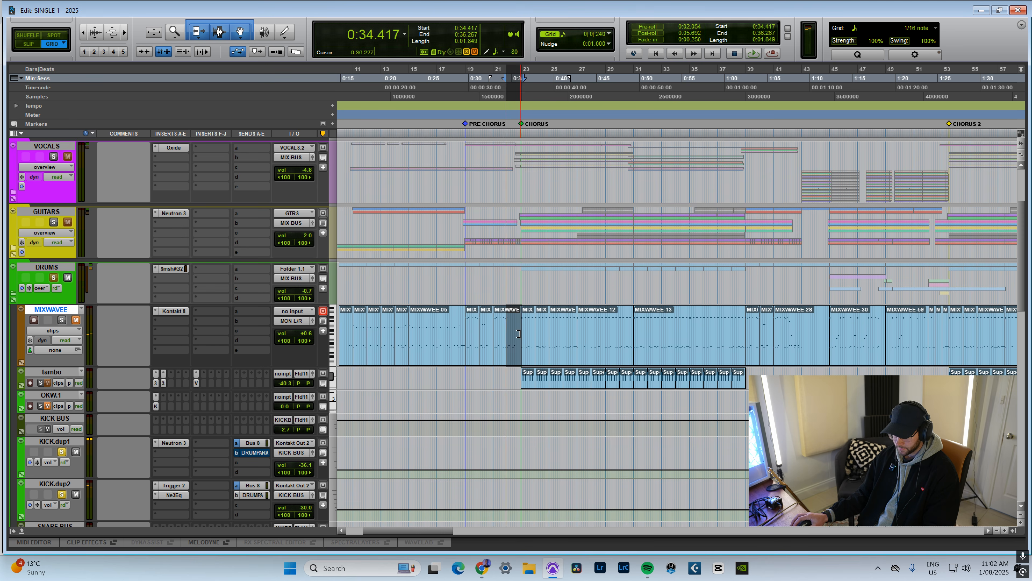
pyautogui.press('space')
# View TOM 1's gate, bypass the Expander/Gate on both TOM 1 and TOM 2, and close the plug-in window.
pyautogui.scroll(-10, 162, 331)
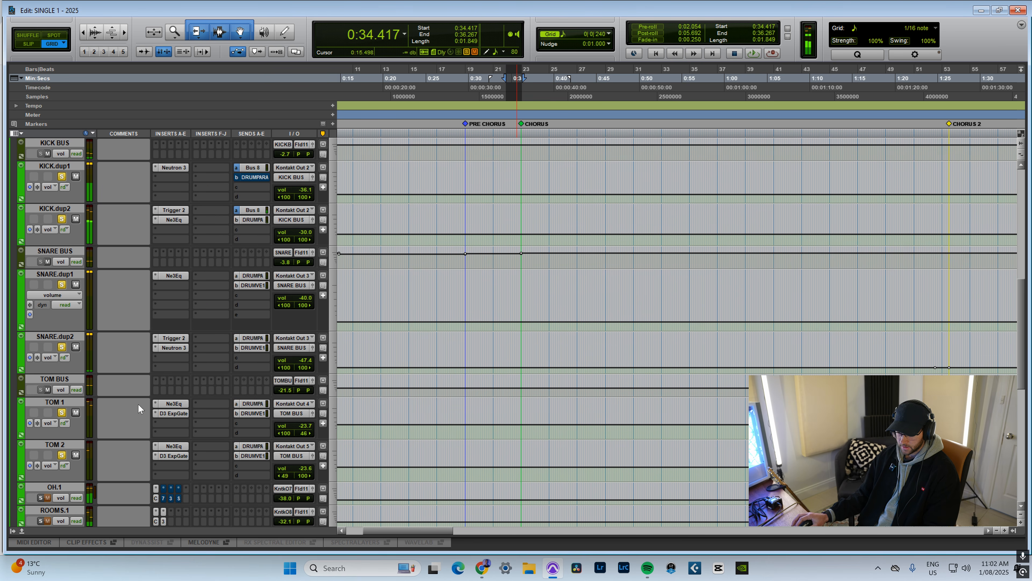
pyautogui.click(173, 414)
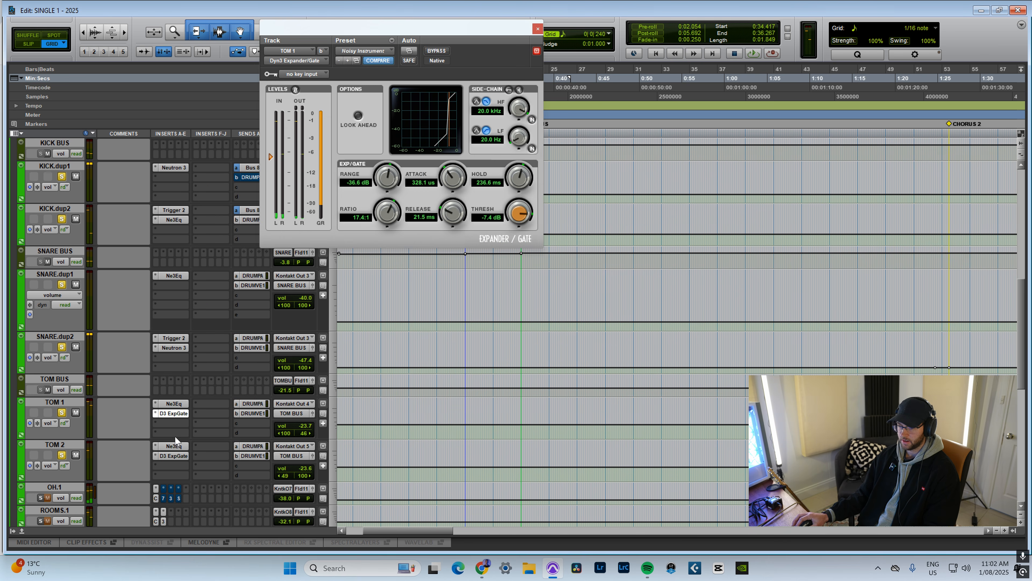
pyautogui.keyDown('ctrl'); pyautogui.click(179, 413); pyautogui.keyUp('ctrl')
pyautogui.click(537, 29)
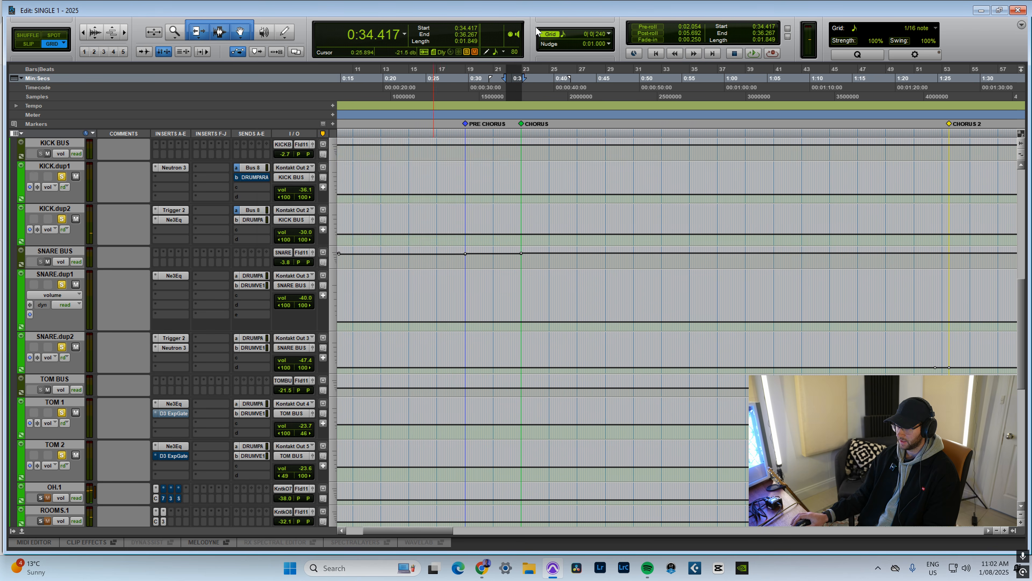
# Extend the selection into the chorus to 0:37.808 and play the fill with the tom gates bypassed.
pyautogui.scroll(5, 531, 244)
pyautogui.keyDown('shift'); pyautogui.click(531, 288); pyautogui.keyUp('shift')
pyautogui.press('space')
pyautogui.scroll(-5, 504, 391)
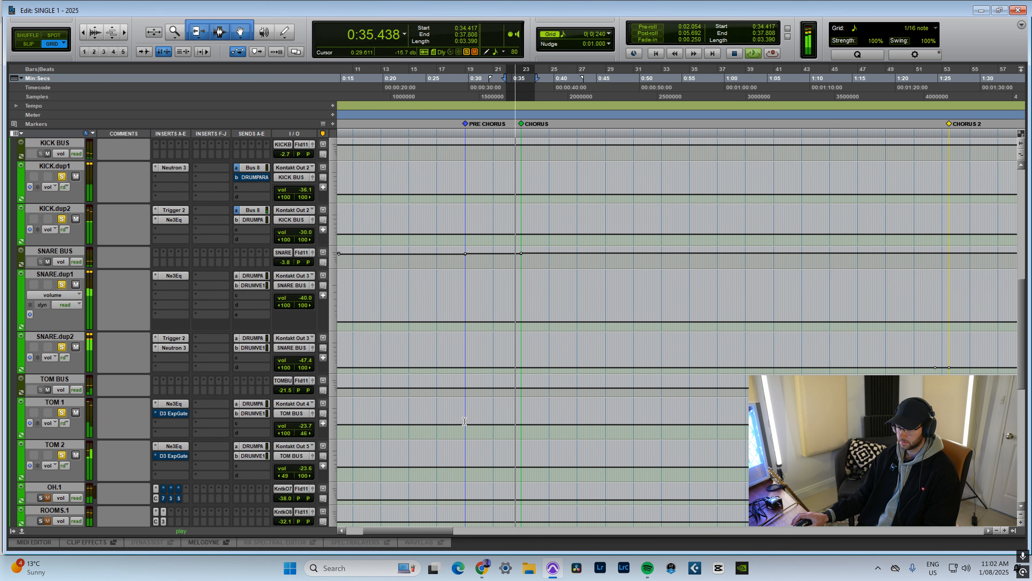
pyautogui.press('space')
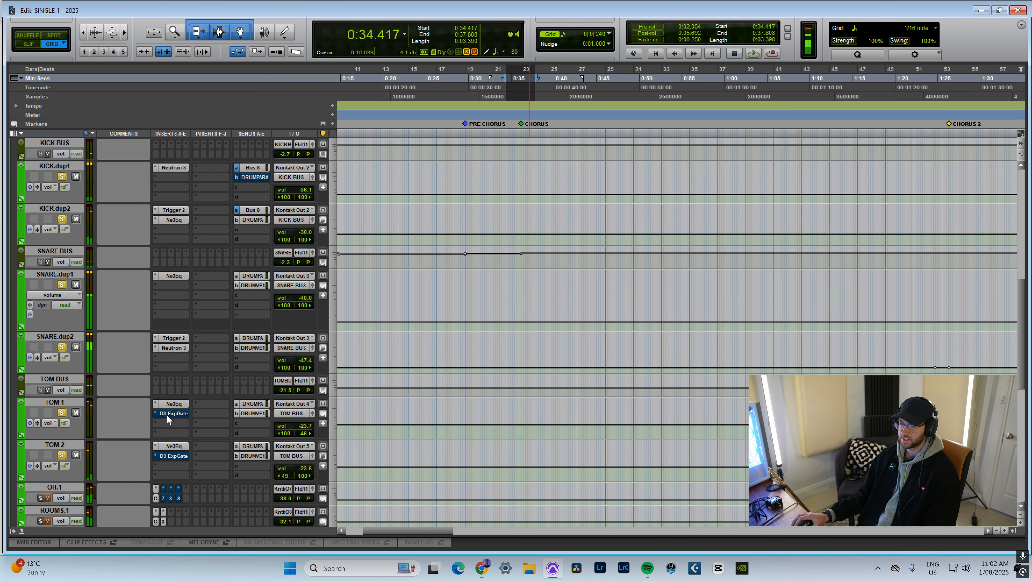
# Re-enable the Expander/Gate on both toms, play the fill with TOM 2's gate open, and close its window.
pyautogui.scroll(-1, 110, 365)
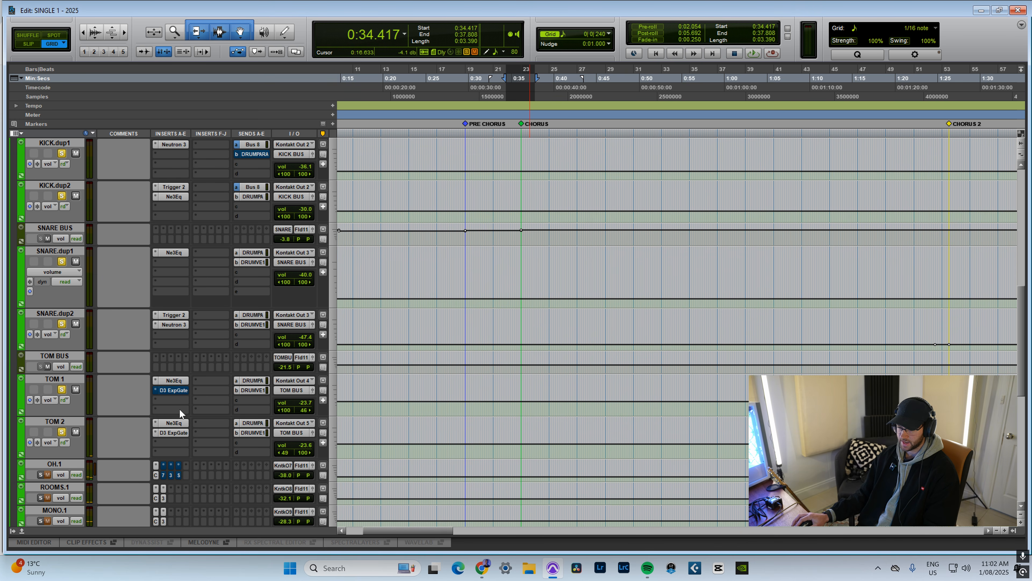
pyautogui.click(176, 434)
pyautogui.press('space')
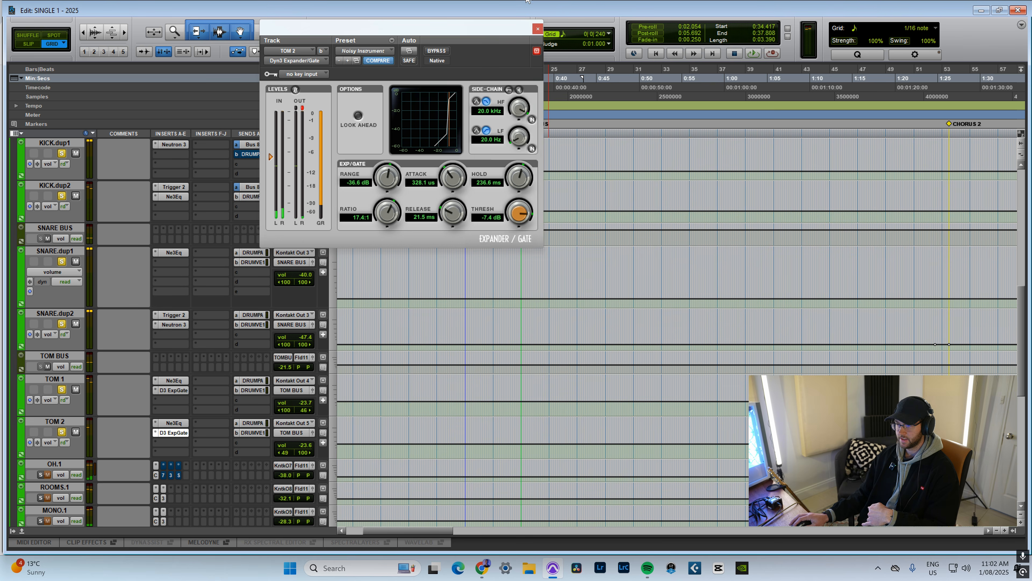
pyautogui.click(538, 28)
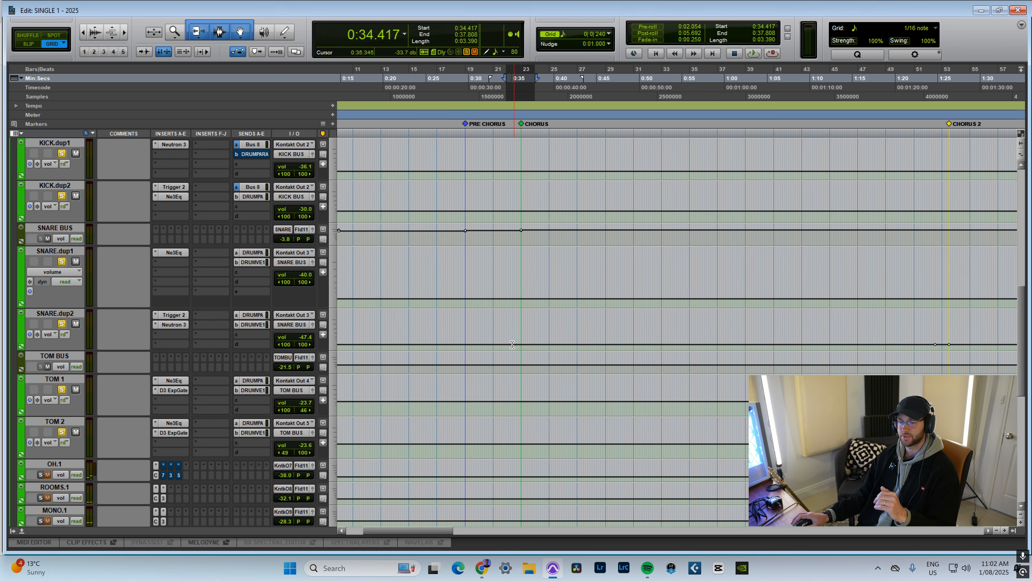
# Play the soloed kick, snare and tom tracks from the PRE CHORUS marker into the chorus.
pyautogui.scroll(1, 462, 392)
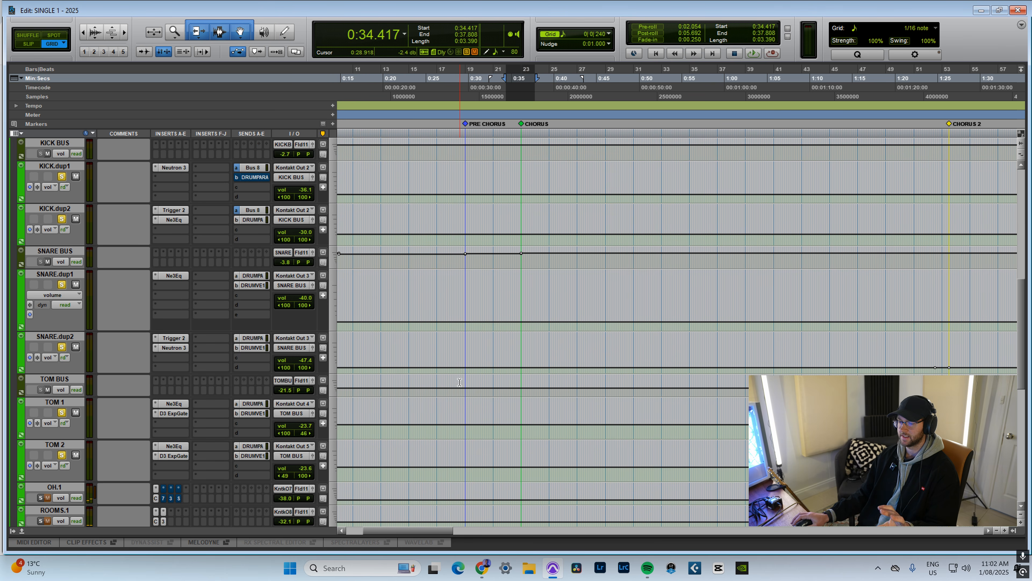
pyautogui.scroll(-1, 459, 381)
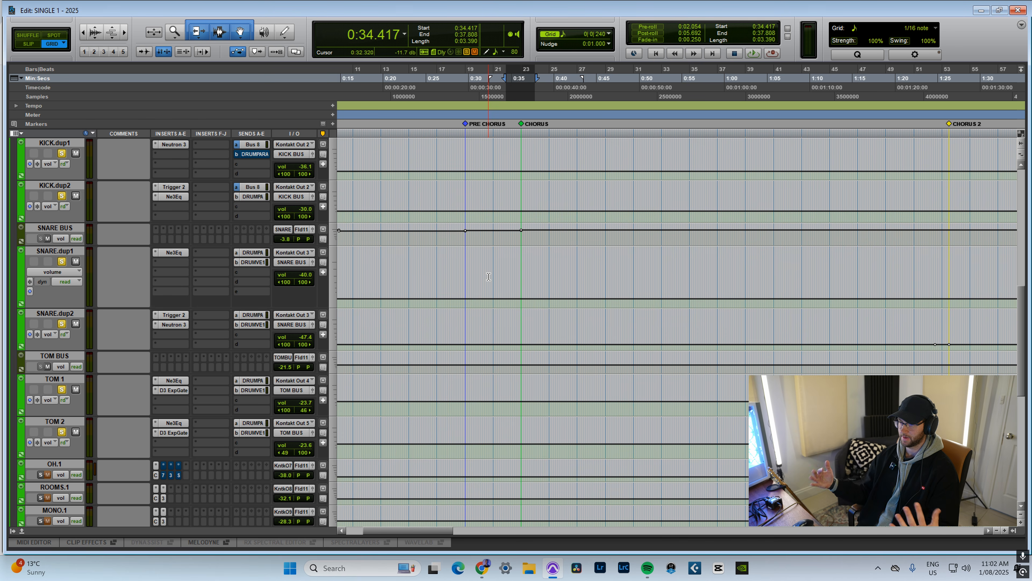
pyautogui.click(465, 135)
pyautogui.press('space')
pyautogui.scroll(4, 286, 340)
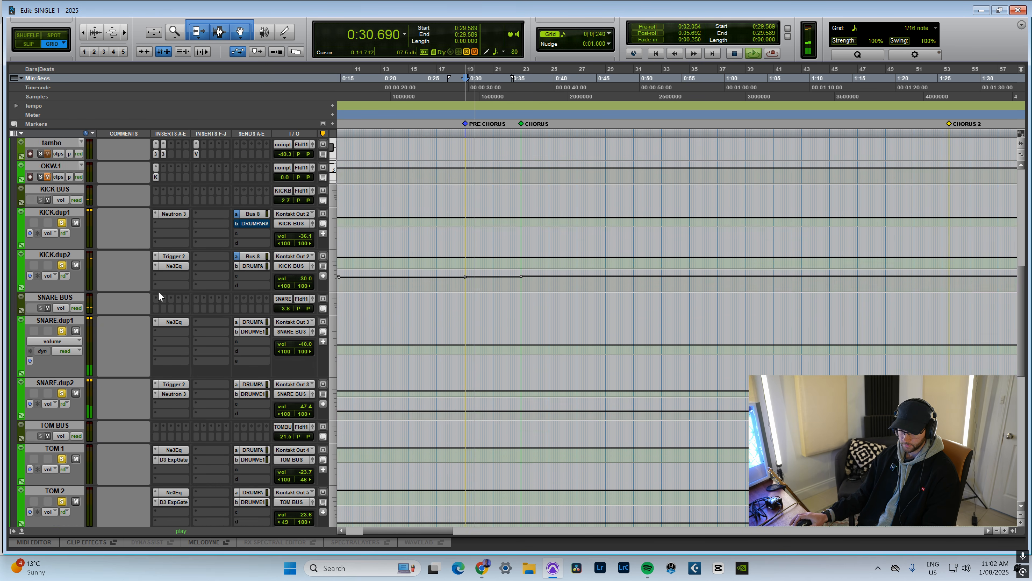
pyautogui.scroll(-4, 158, 296)
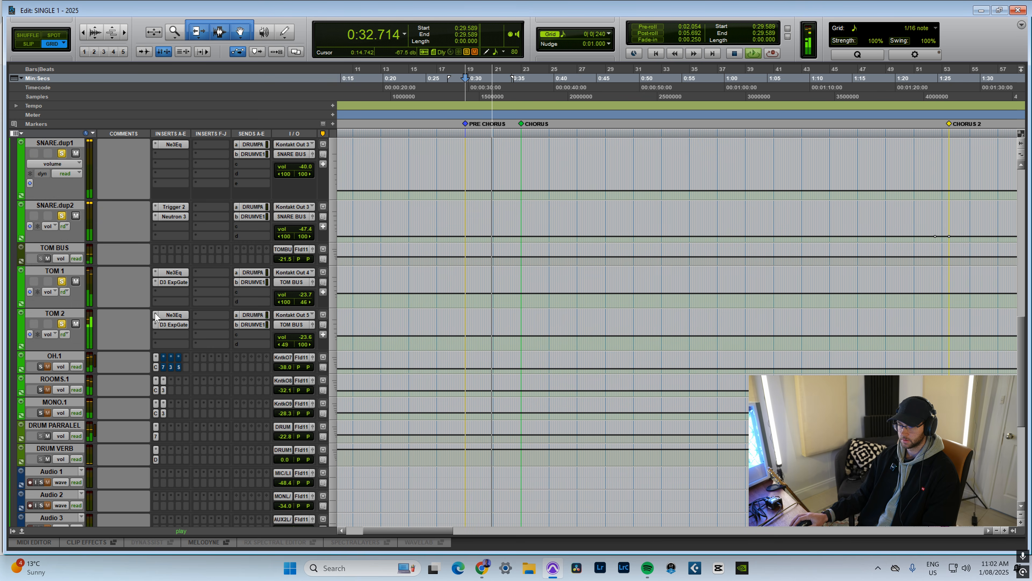
pyautogui.press('space')
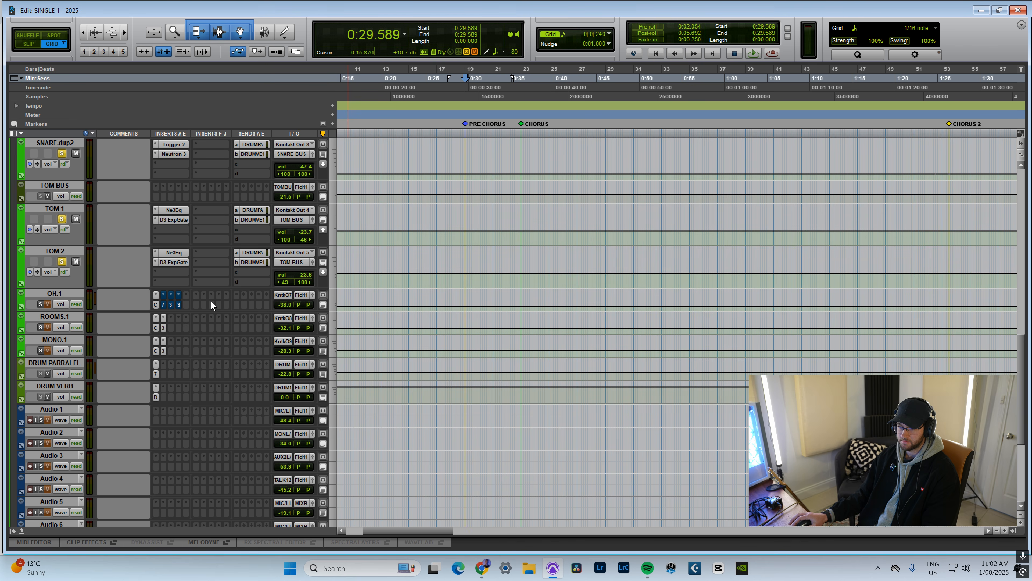
# Increase the track heights of OH.1, ROOMS.1 and MONO.1 until all their inserts are listed by name.
pyautogui.moveTo(67, 313); pyautogui.dragTo(87, 401)
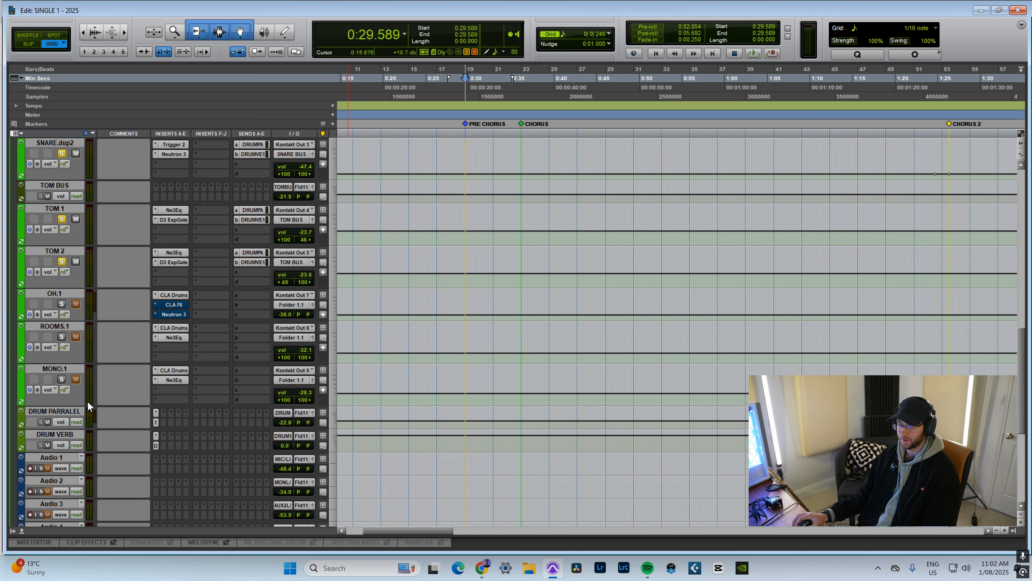
pyautogui.moveTo(104, 321); pyautogui.dragTo(104, 329)
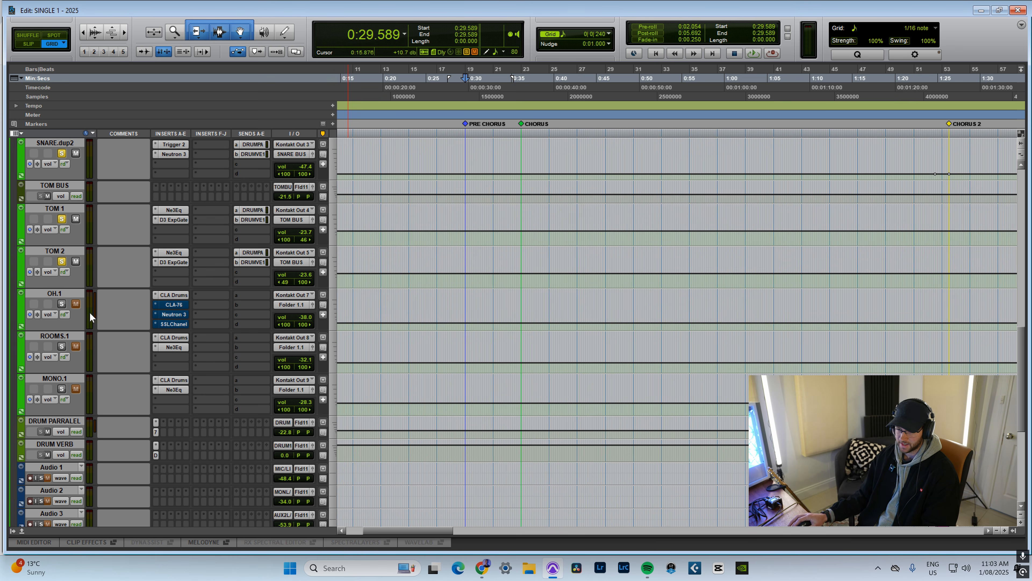
# Replace the kick, snare and tom solos with OH.1, ROOMS.1 and MONO.1, and play the pre-chorus.
pyautogui.scroll(2, 90, 318)
pyautogui.click(61, 366)
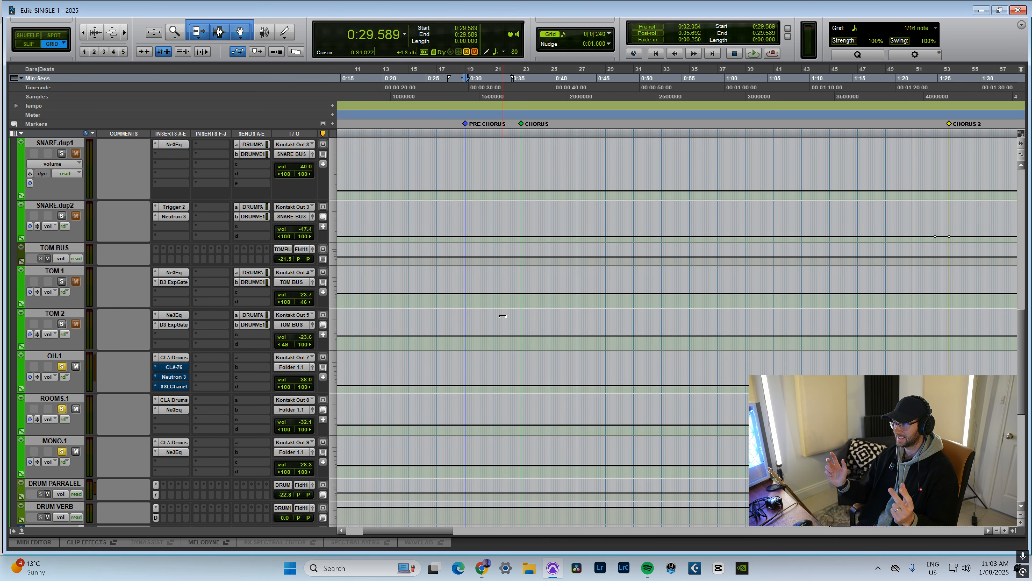
pyautogui.press('space')
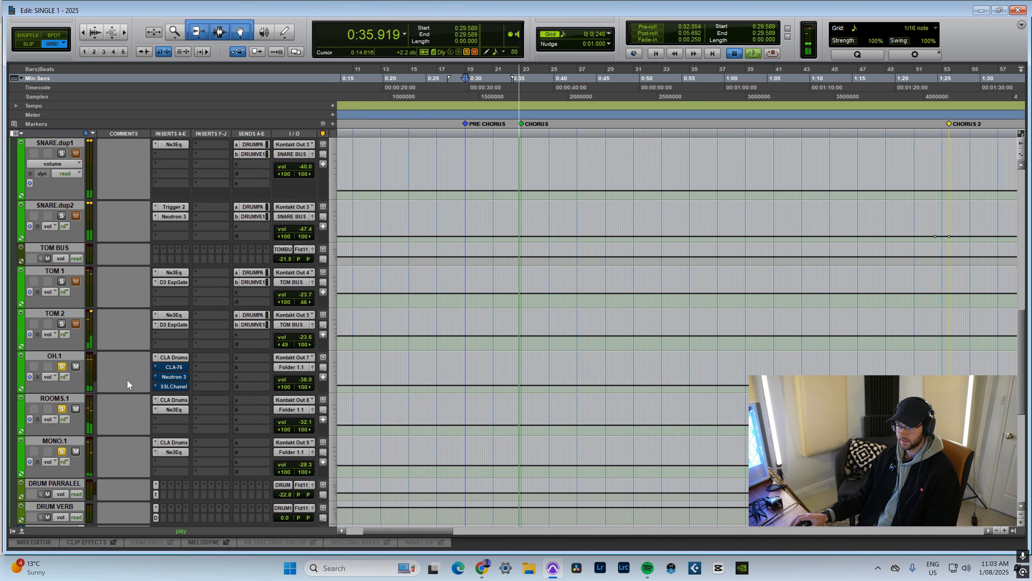
pyautogui.press('space')
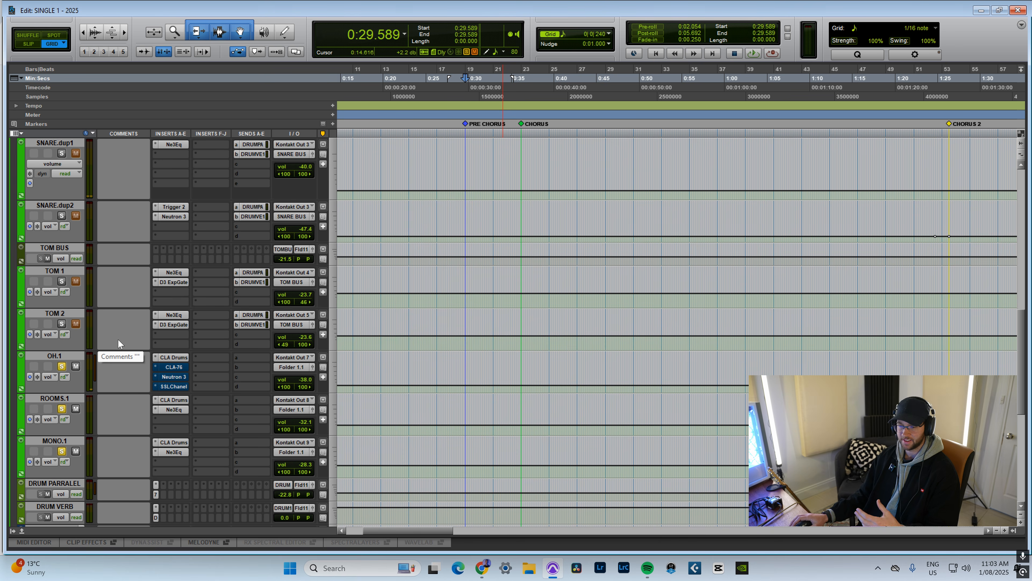
# Leave only ROOMS.1 soloed by unsoloing OH.1 and MONO.1, and play the pre-chorus.
pyautogui.click(62, 451)
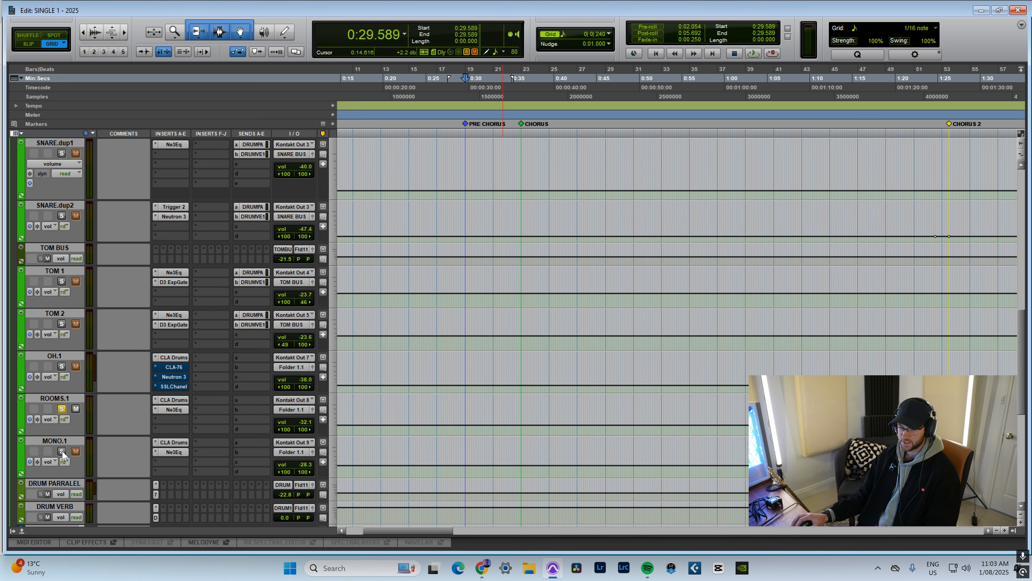
pyautogui.click(71, 409)
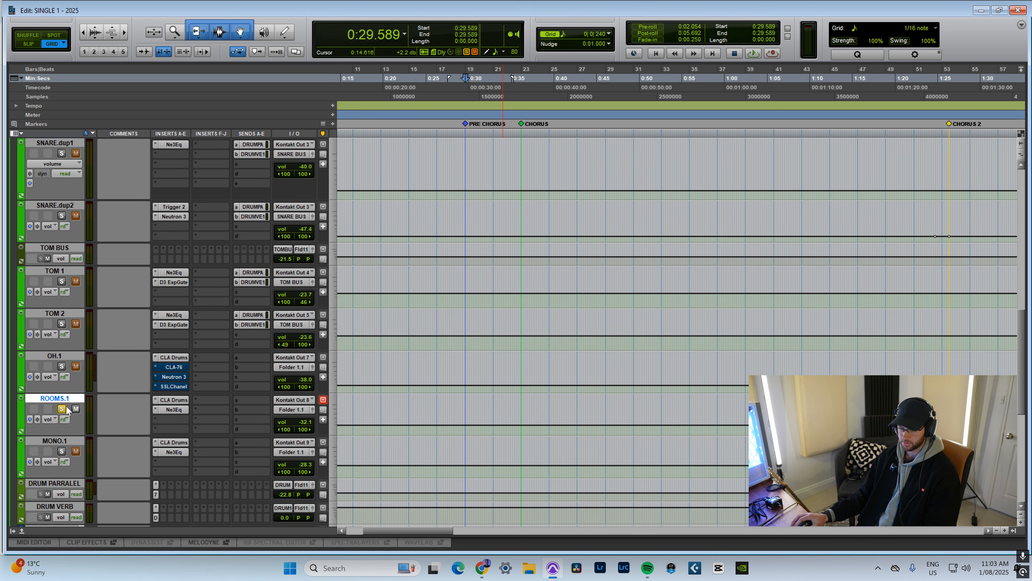
pyautogui.press('space')
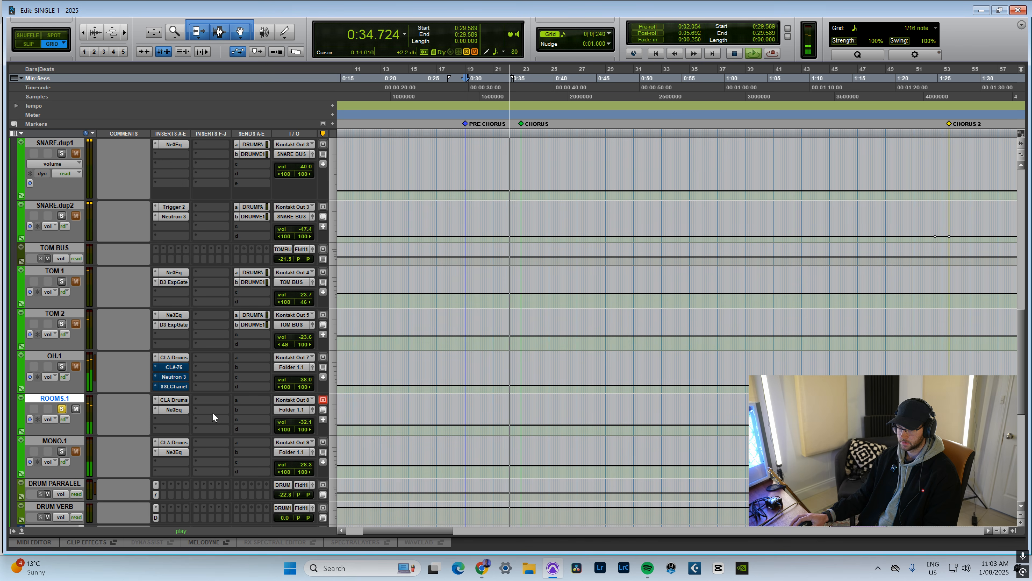
pyautogui.press('space')
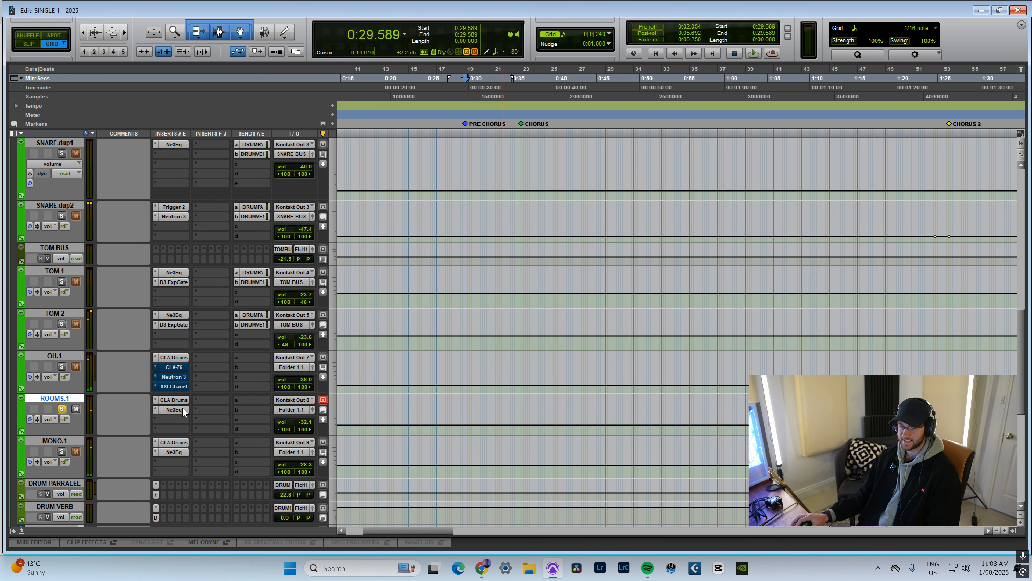
# Open CLA Drums on ROOMS.1, move its window clear of the track list, and play the room track through it.
pyautogui.click(173, 399)
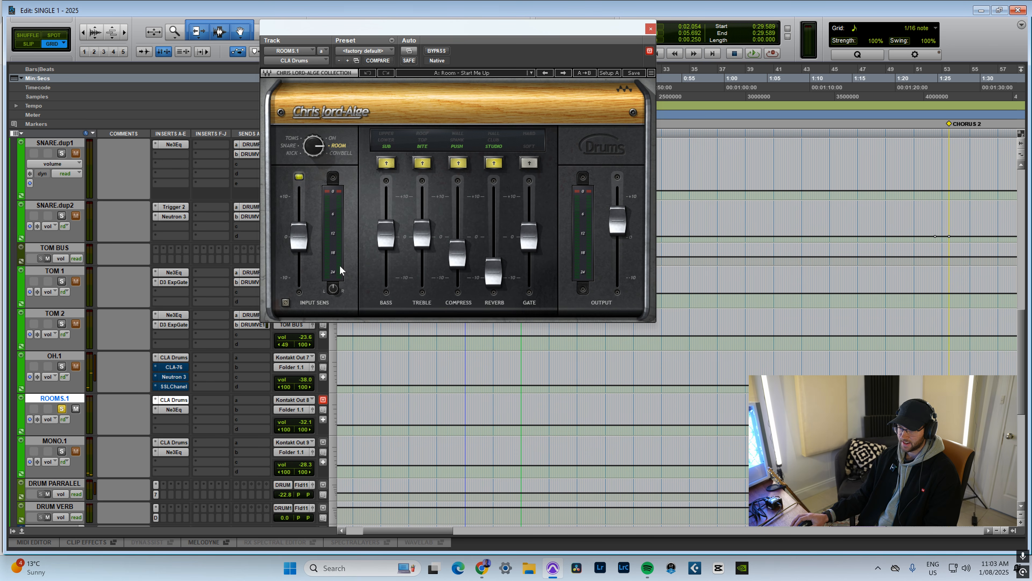
pyautogui.moveTo(553, 28); pyautogui.dragTo(632, 70)
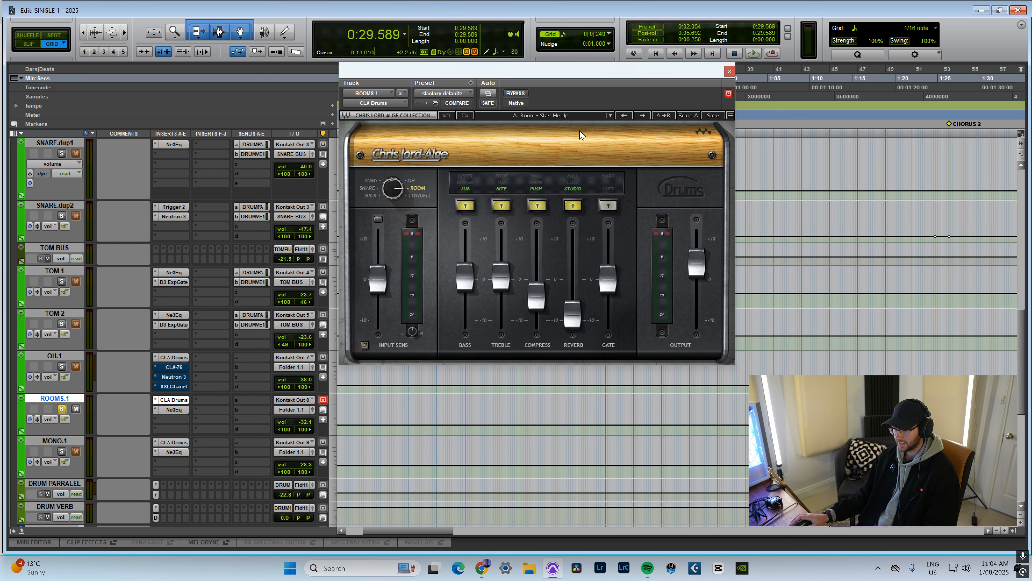
pyautogui.press('space')
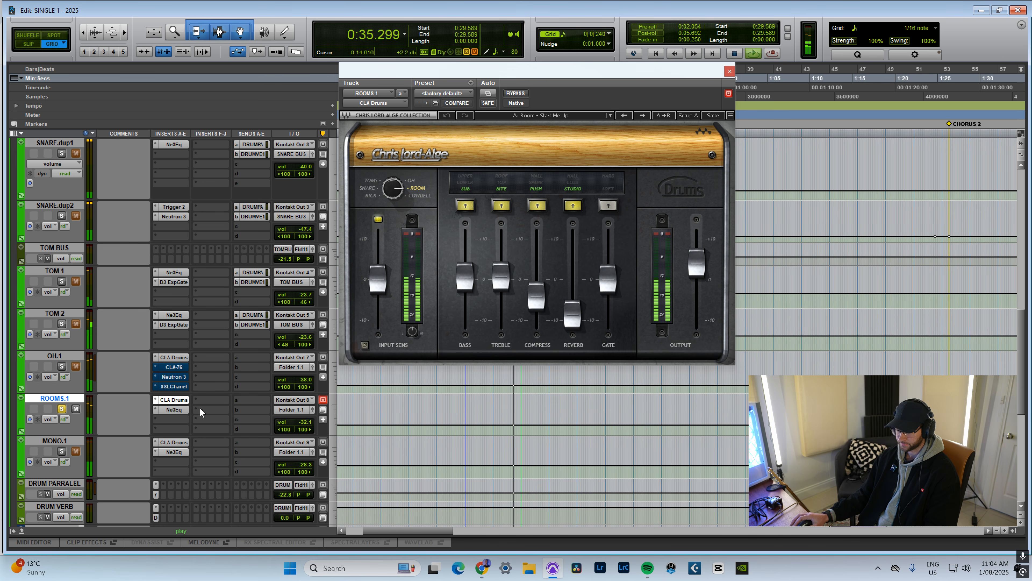
pyautogui.press('space')
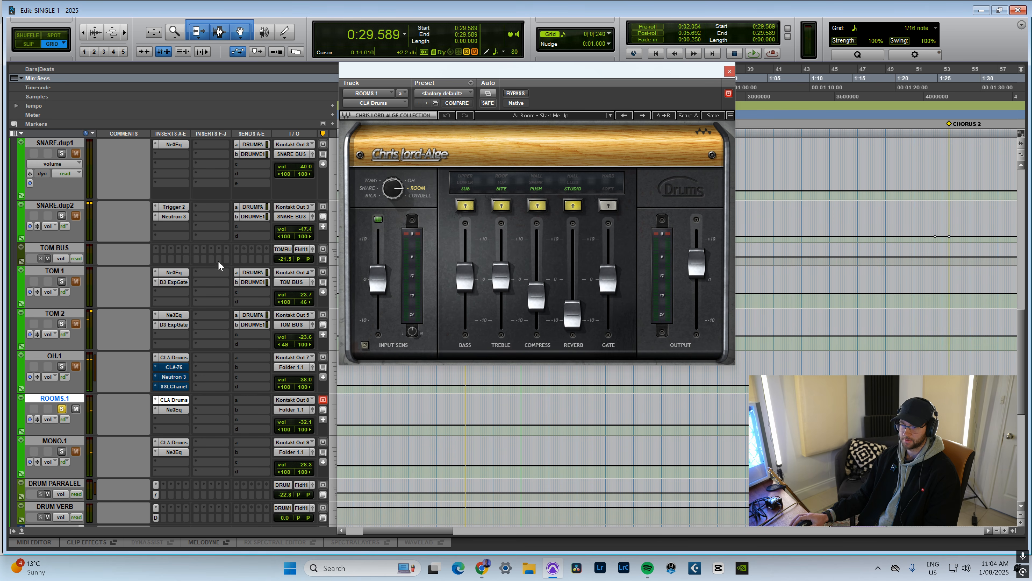
# Bypass CLA Drums and the Neutron 3 Equalizer on ROOMS.1, play the unprocessed room sound, and re-enable CLA Drums.
pyautogui.scroll(4, 225, 302)
pyautogui.scroll(-4, 222, 291)
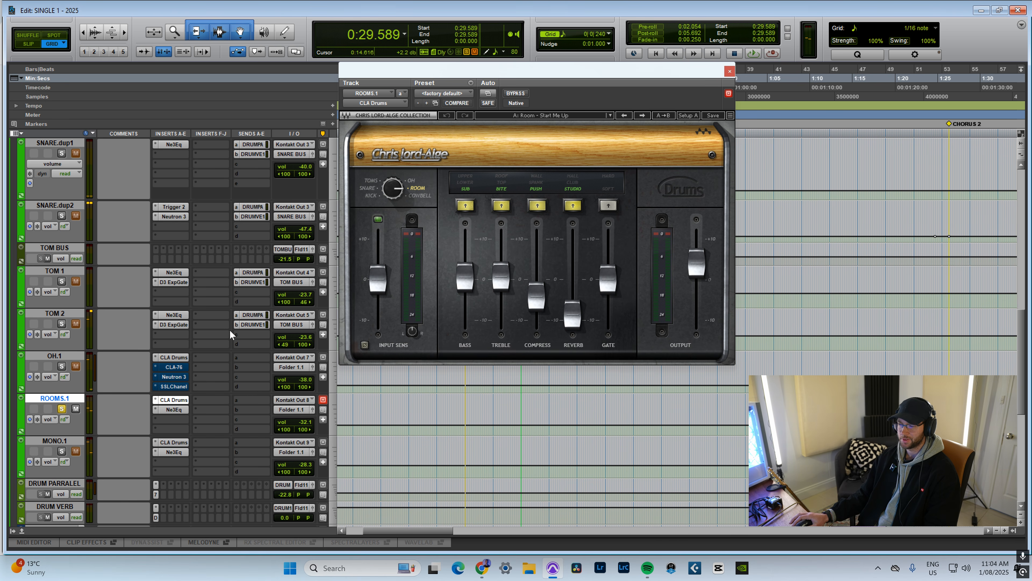
pyautogui.keyDown('ctrl'); pyautogui.click(179, 400); pyautogui.keyUp('ctrl')
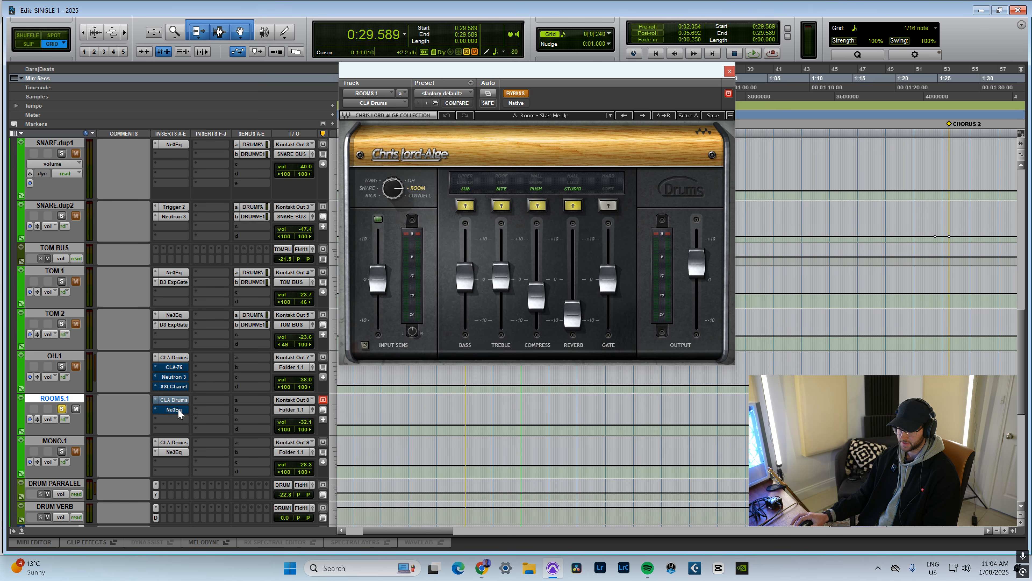
pyautogui.press('space')
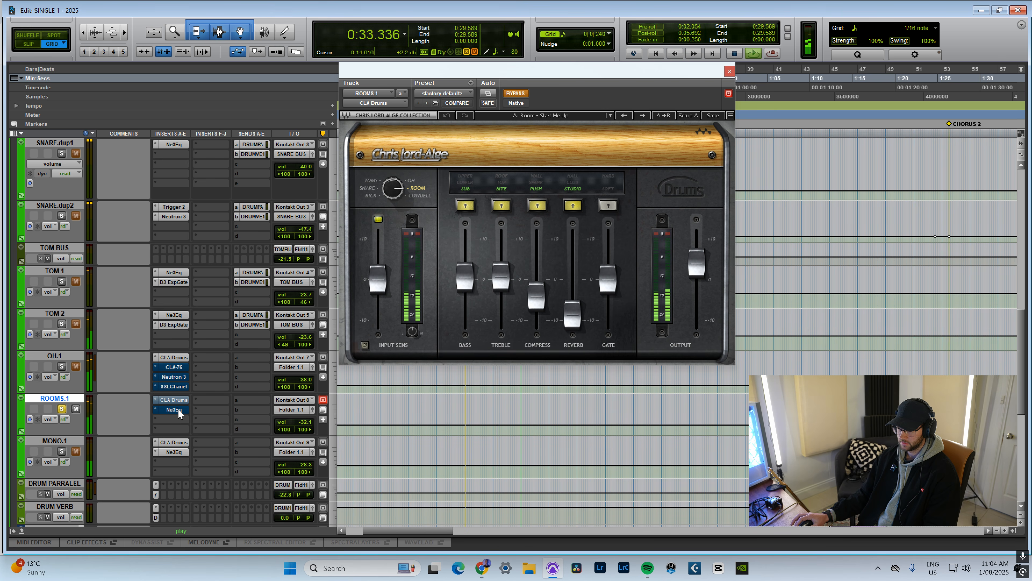
pyautogui.press('space')
pyautogui.keyDown('ctrl'); pyautogui.click(178, 399); pyautogui.keyUp('ctrl')
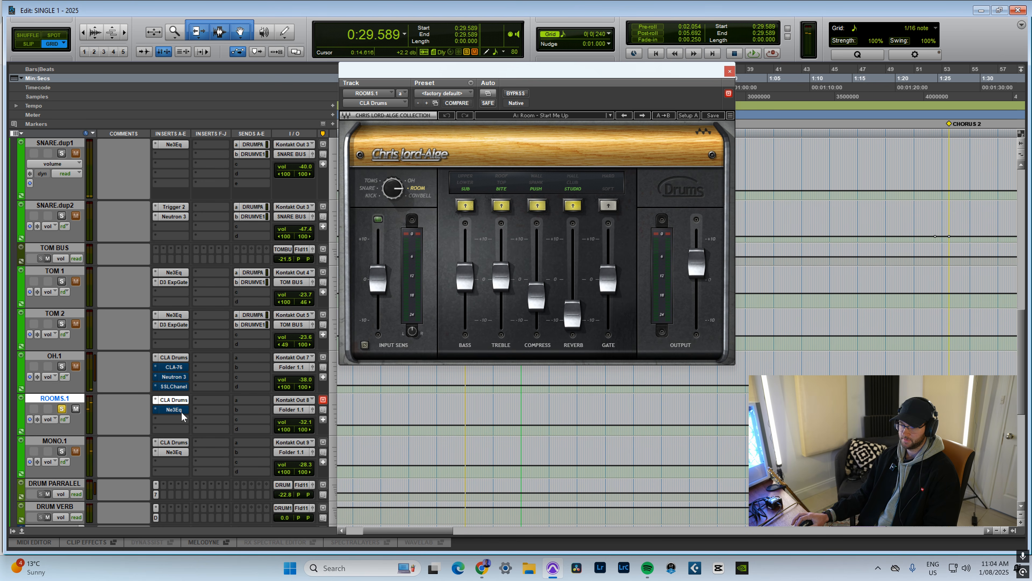
# Re-enable and view the Neutron 3 Equalizer on ROOMS.1, play the track through its low cut, and close the window.
pyautogui.click(174, 409)
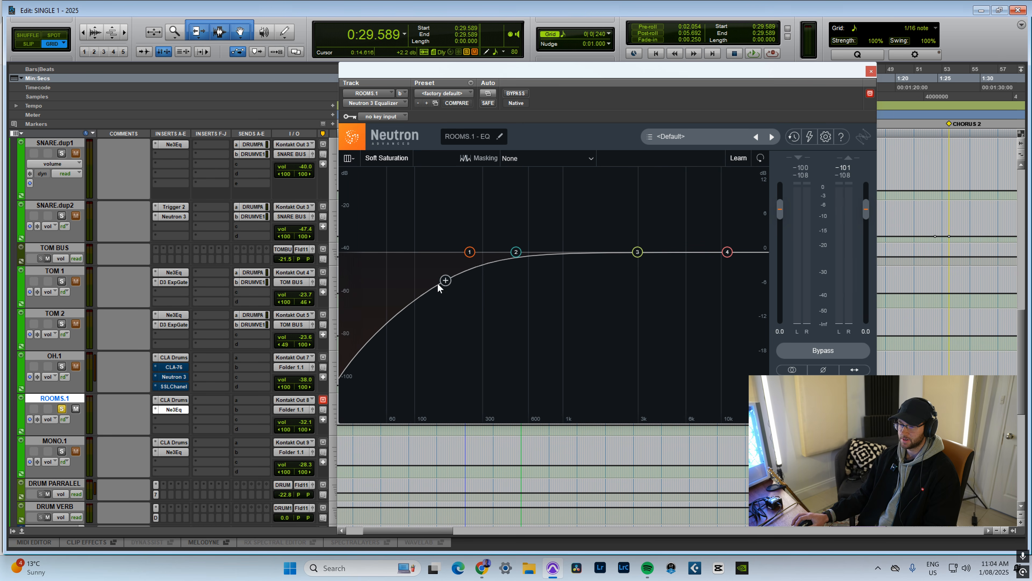
pyautogui.scroll(1, 221, 344)
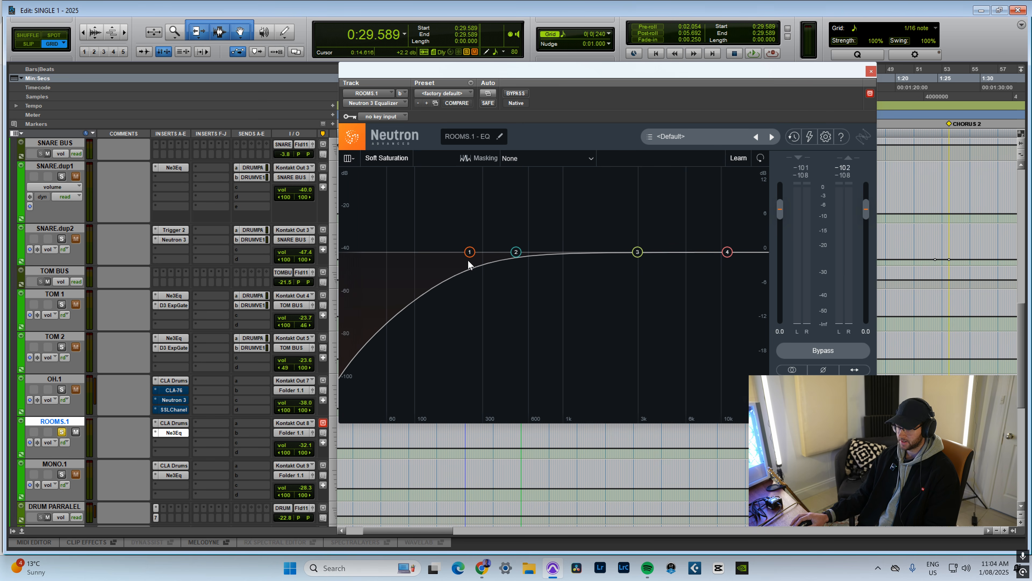
pyautogui.press('space')
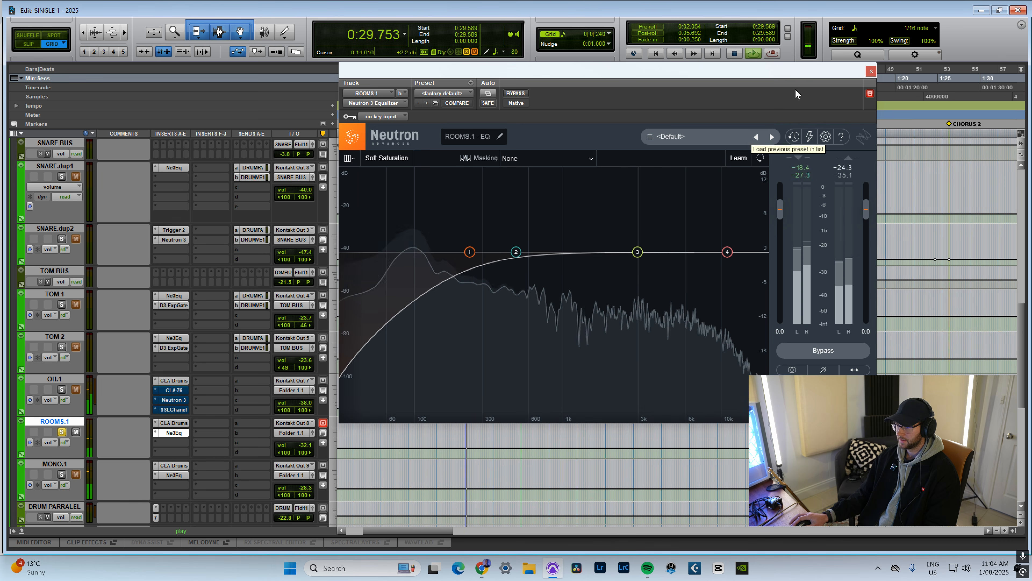
pyautogui.click(870, 72)
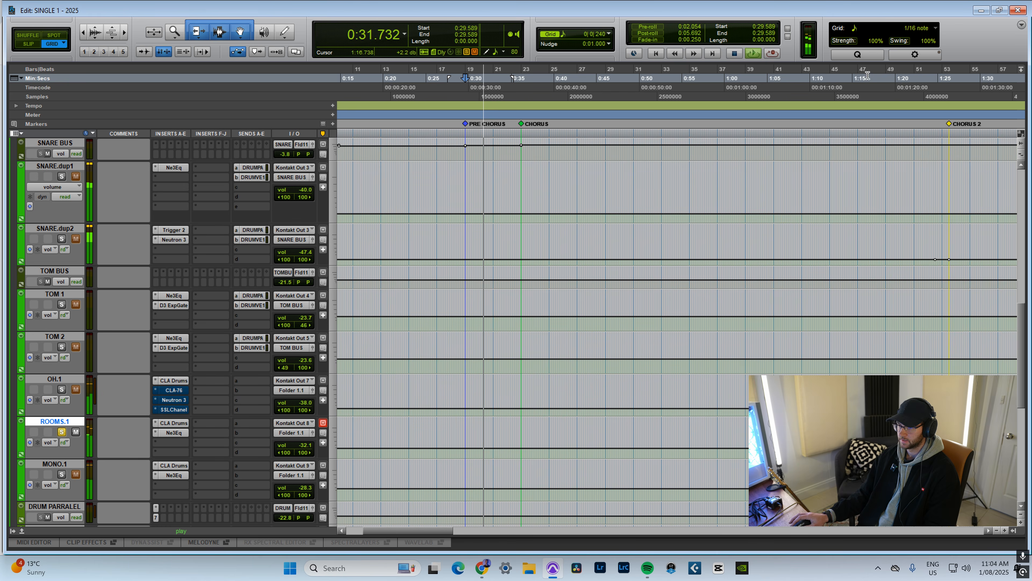
pyautogui.press('space')
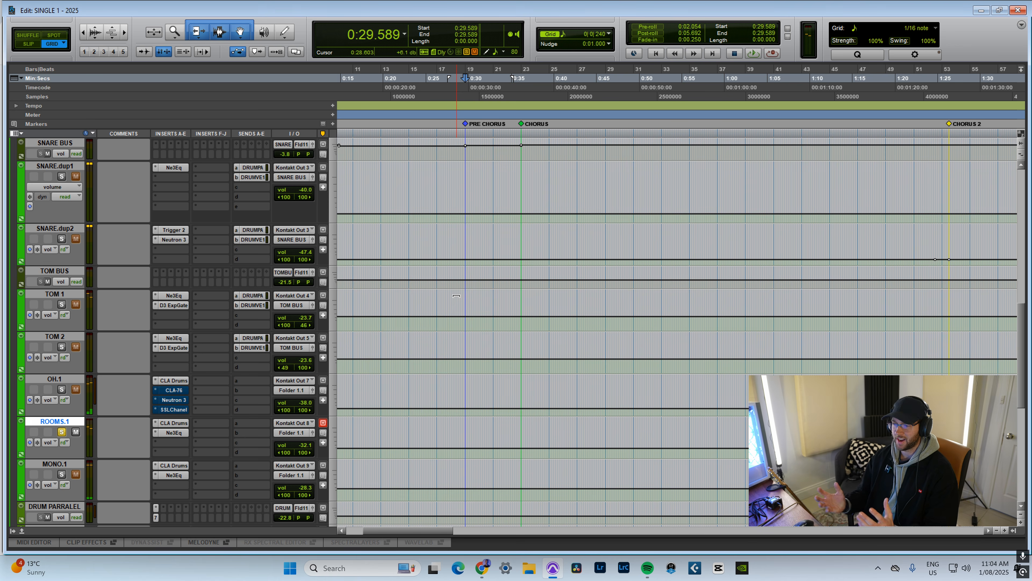
# Switch the solo from ROOMS.1 to OH.1, open its CLA Drums, and play the overheads from the pre-chorus.
pyautogui.click(62, 390)
pyautogui.click(61, 432)
pyautogui.click(174, 380)
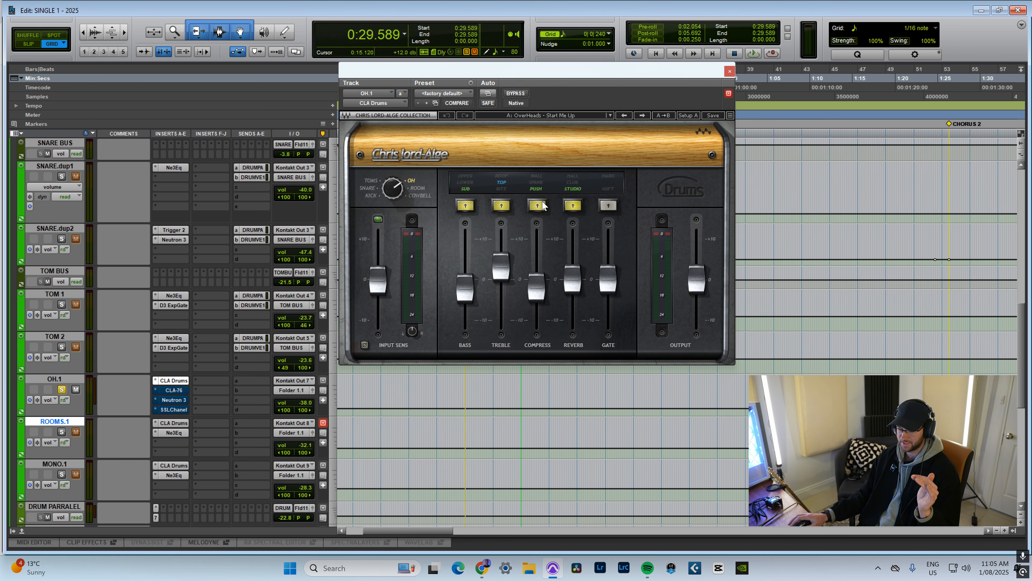
pyautogui.press('space')
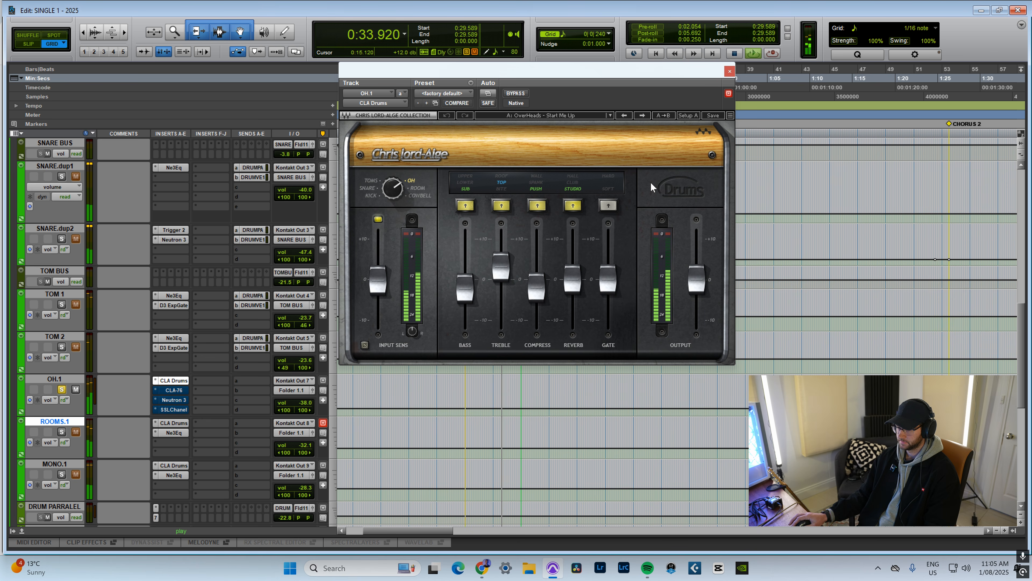
pyautogui.press('space')
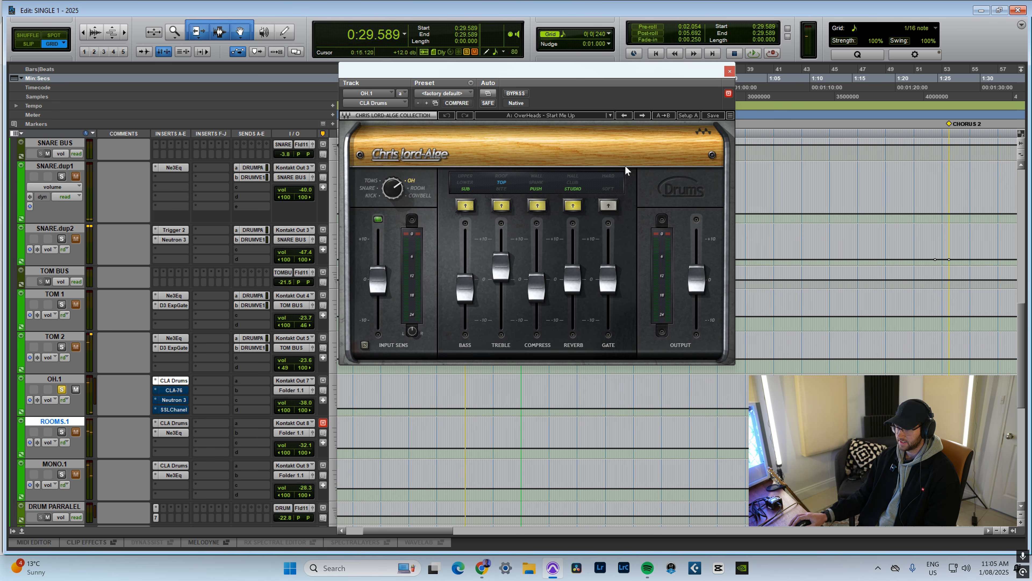
# Reposition the OH.1 CLA Drums window below the timeline rulers and play the overheads again.
pyautogui.moveTo(599, 72); pyautogui.dragTo(646, 174)
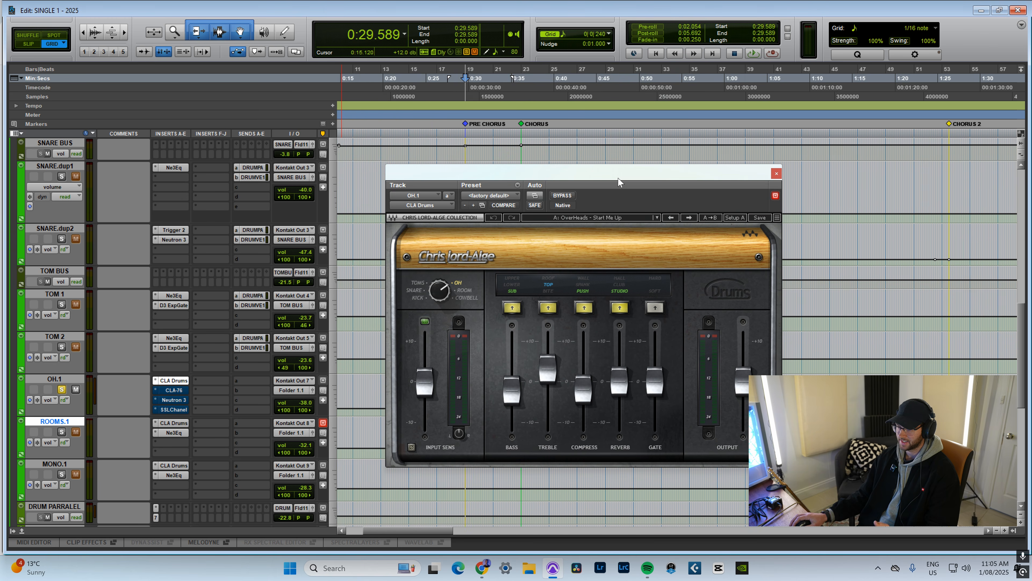
pyautogui.moveTo(618, 179); pyautogui.dragTo(605, 127)
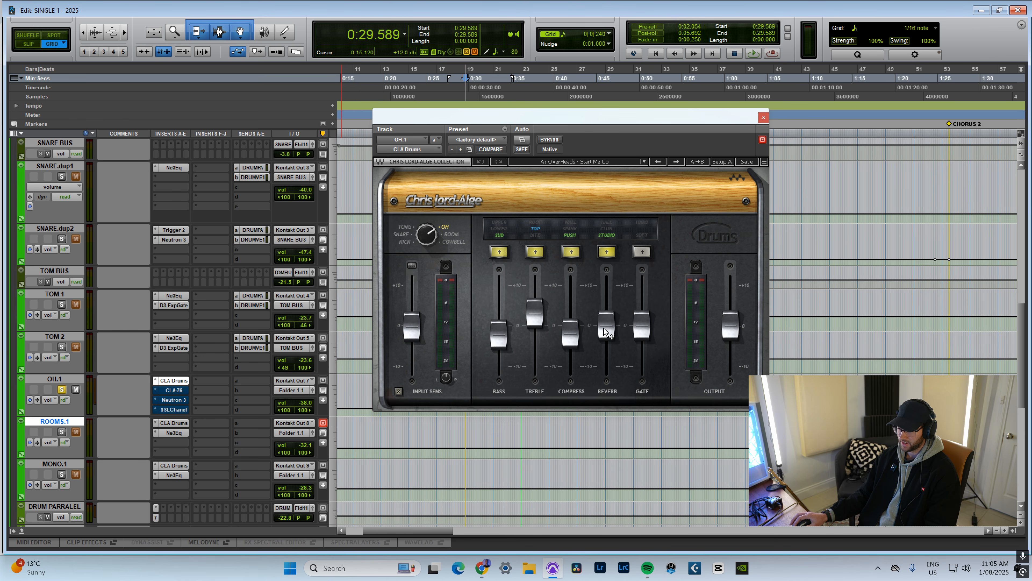
pyautogui.press('space')
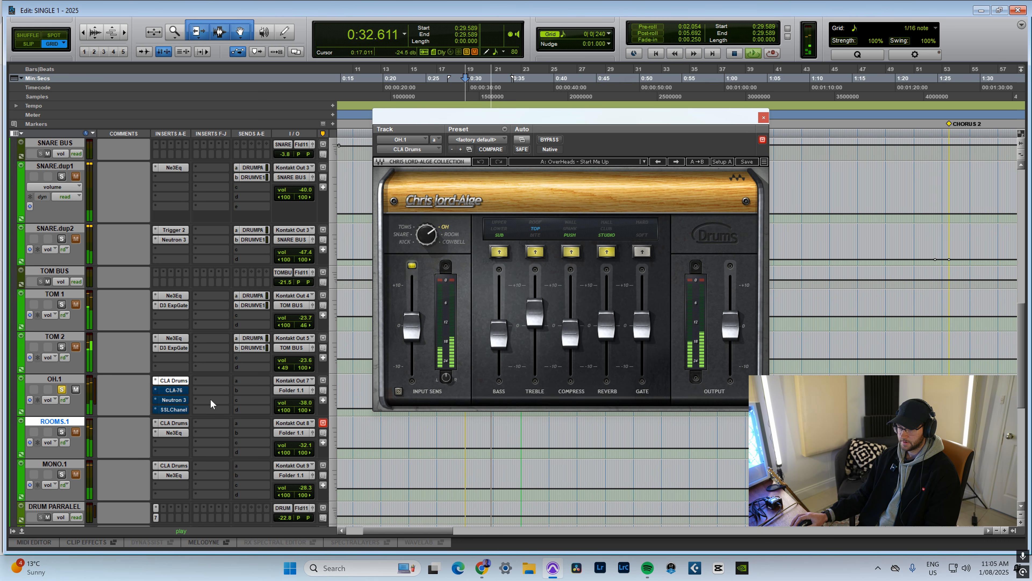
pyautogui.press('space')
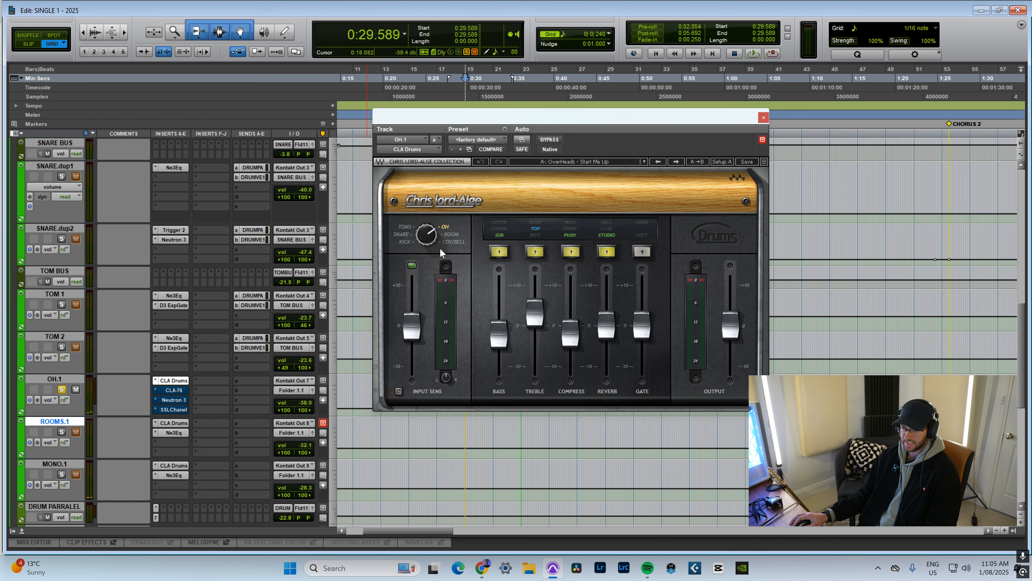
# Switch the solo from OH.1 to MONO.1, play it from the pre-chorus, and review its CLA Drums and Neutron 3 Equalizer.
pyautogui.click(62, 473)
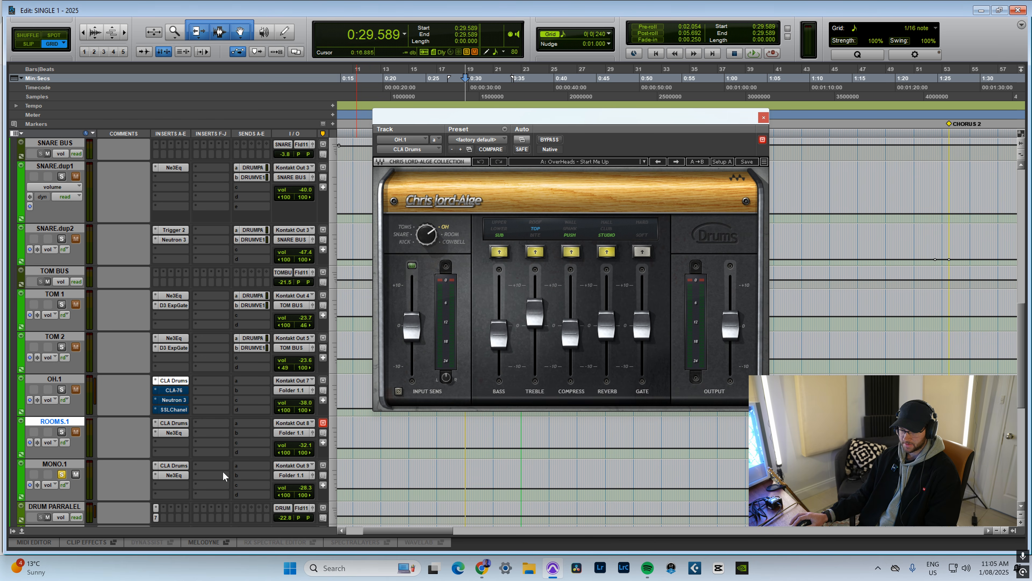
pyautogui.press('space')
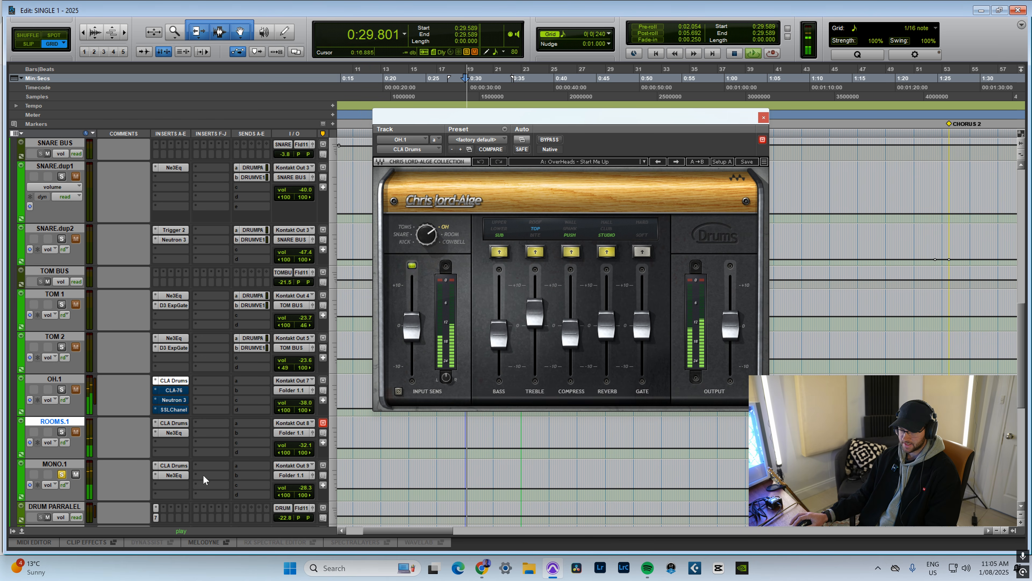
pyautogui.click(177, 466)
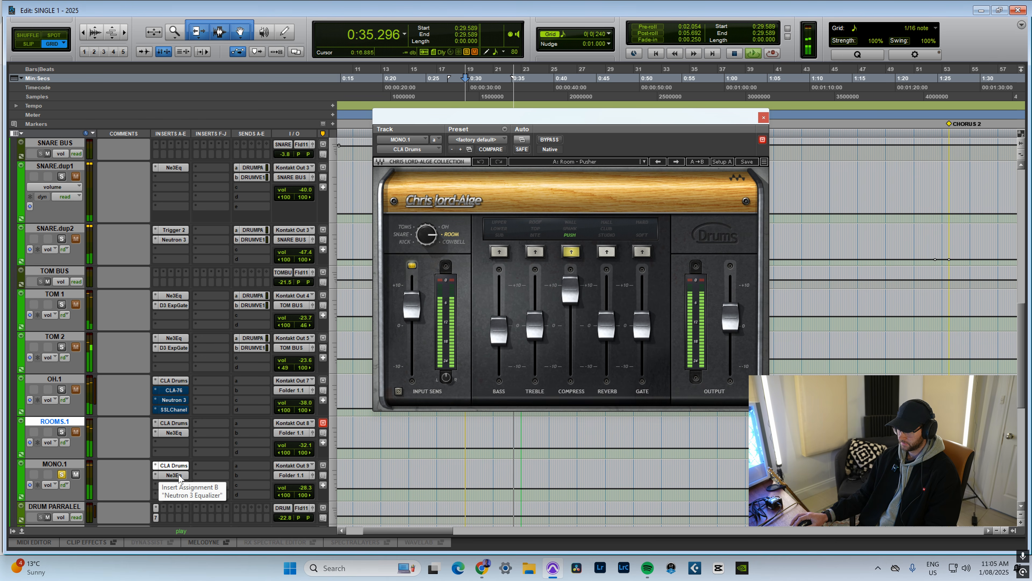
pyautogui.press('space')
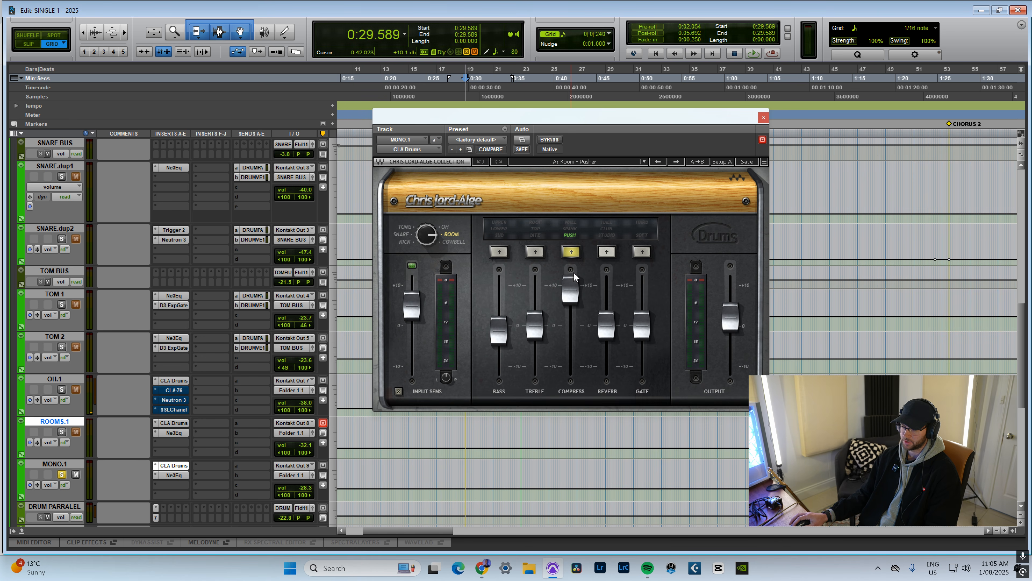
pyautogui.click(175, 475)
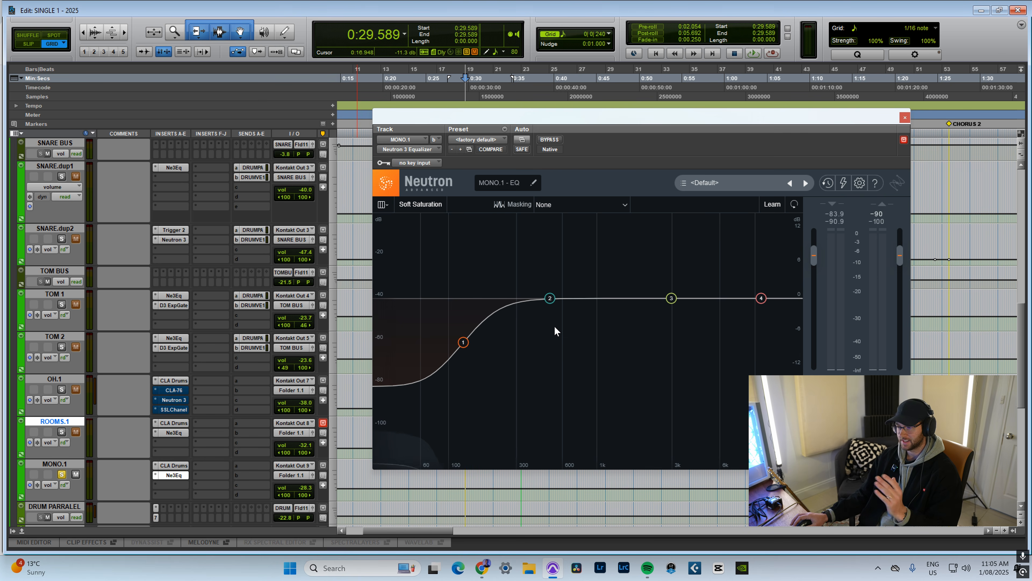
pyautogui.click(905, 117)
# Solo the DRUMS folder instead of MONO.1 and play the kit from the pre-chorus with ROOMS.1 and MONO.1 muted.
pyautogui.scroll(10, 142, 497)
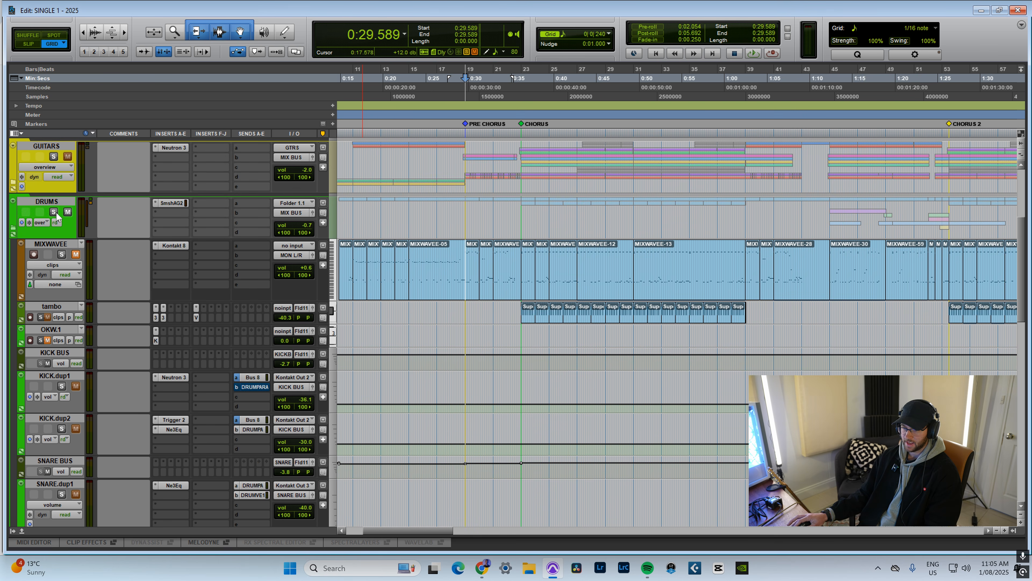
pyautogui.scroll(-6, 141, 407)
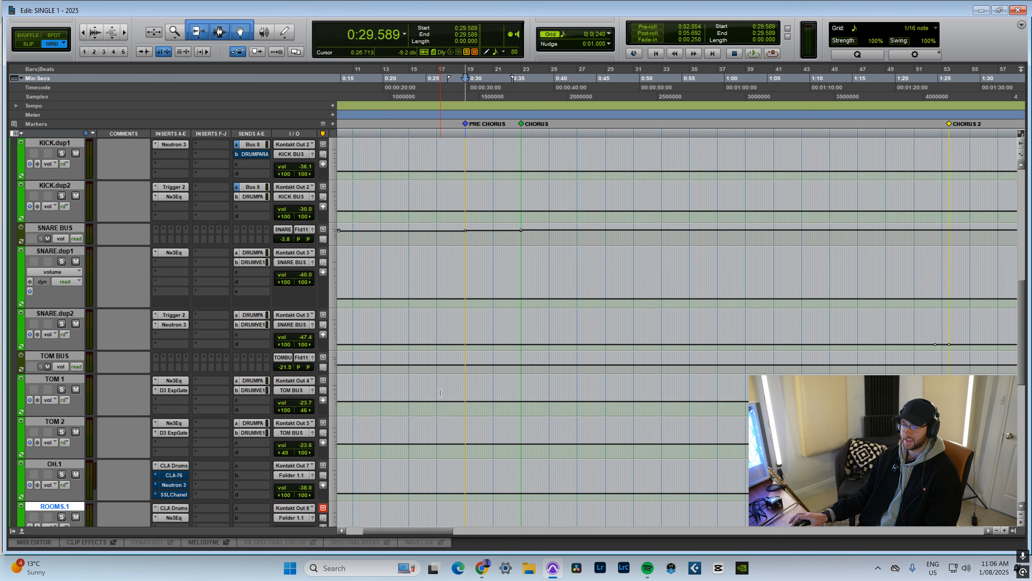
pyautogui.scroll(6, 440, 392)
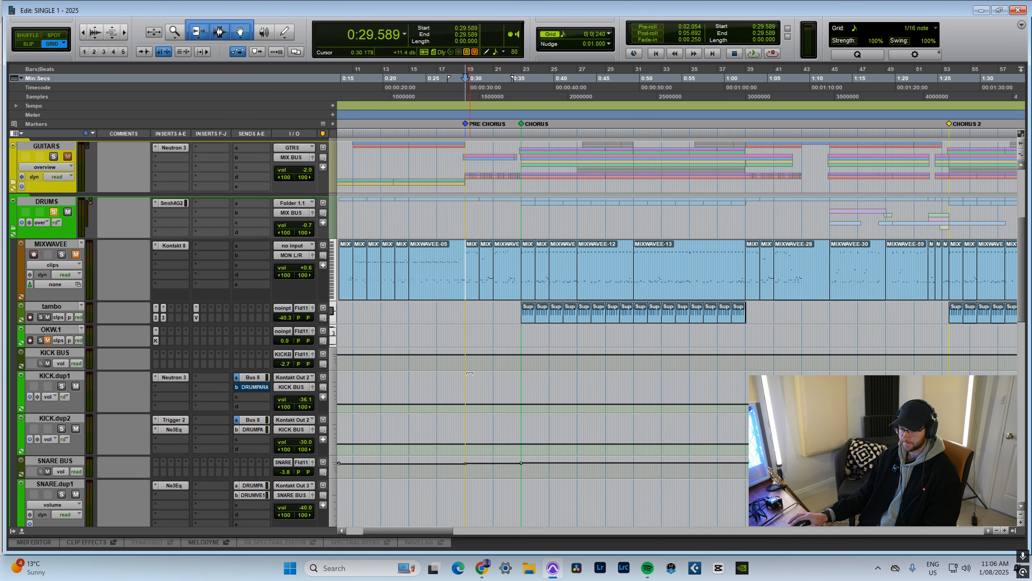
pyautogui.press('space')
pyautogui.scroll(-9, 77, 415)
pyautogui.click(75, 408)
pyautogui.click(75, 451)
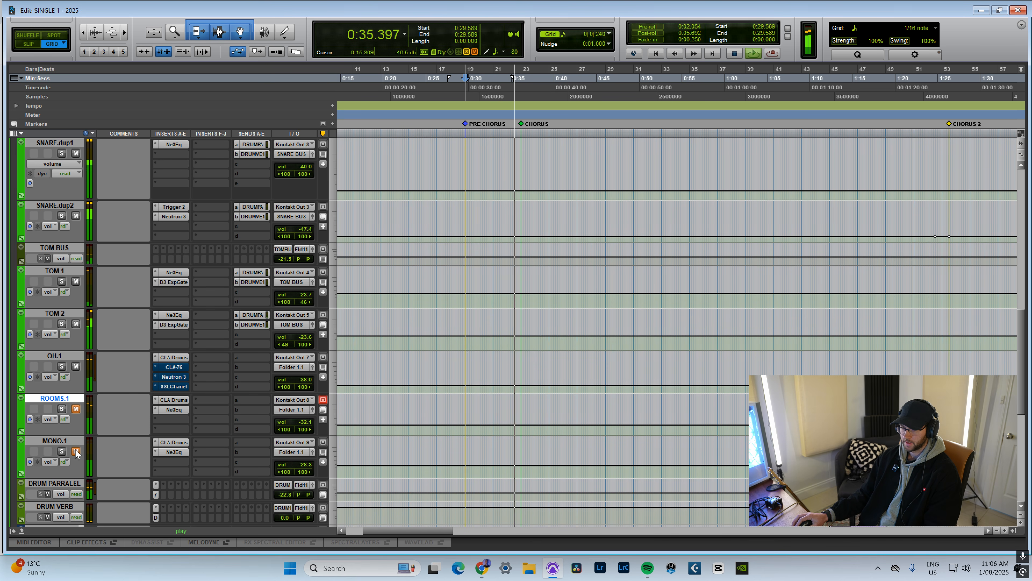
pyautogui.press('space')
# Set the playback start to the CHORUS marker, play the soloed drums, and unmute ROOMS.1 and MONO.1 during playback.
pyautogui.scroll(3, 527, 331)
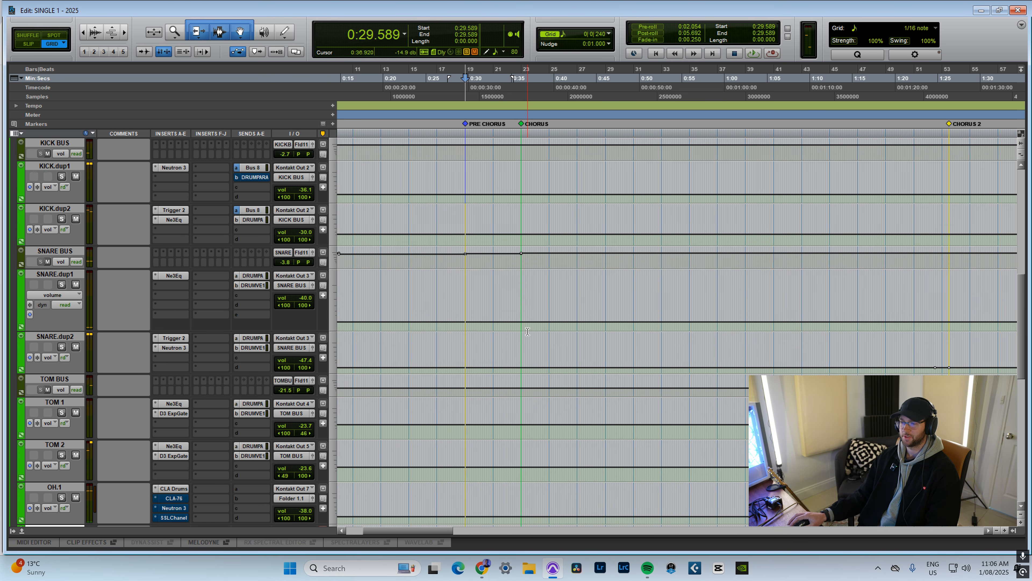
pyautogui.click(520, 263)
pyautogui.scroll(3, 516, 265)
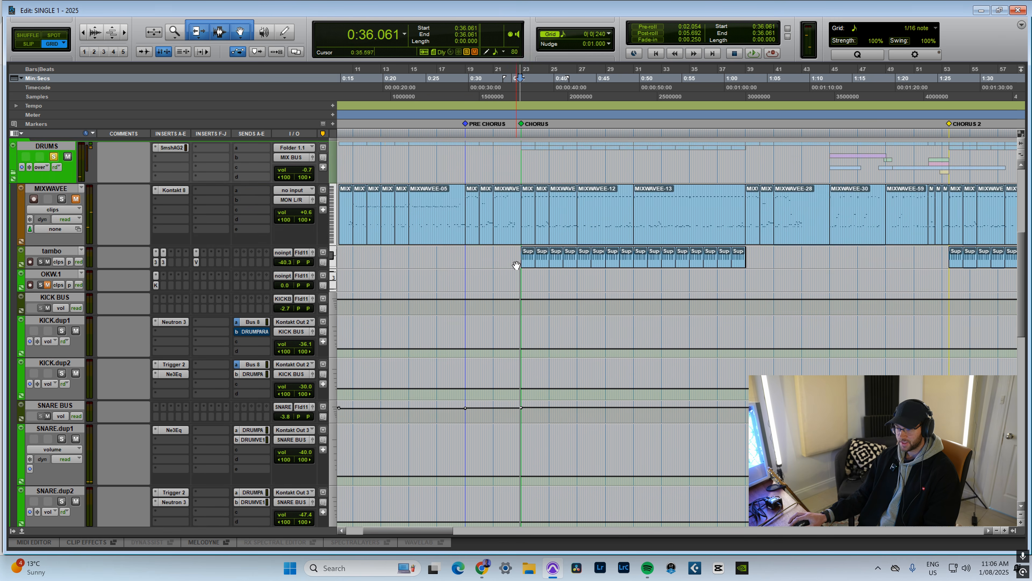
pyautogui.scroll(4, 516, 265)
pyautogui.scroll(-2, 421, 320)
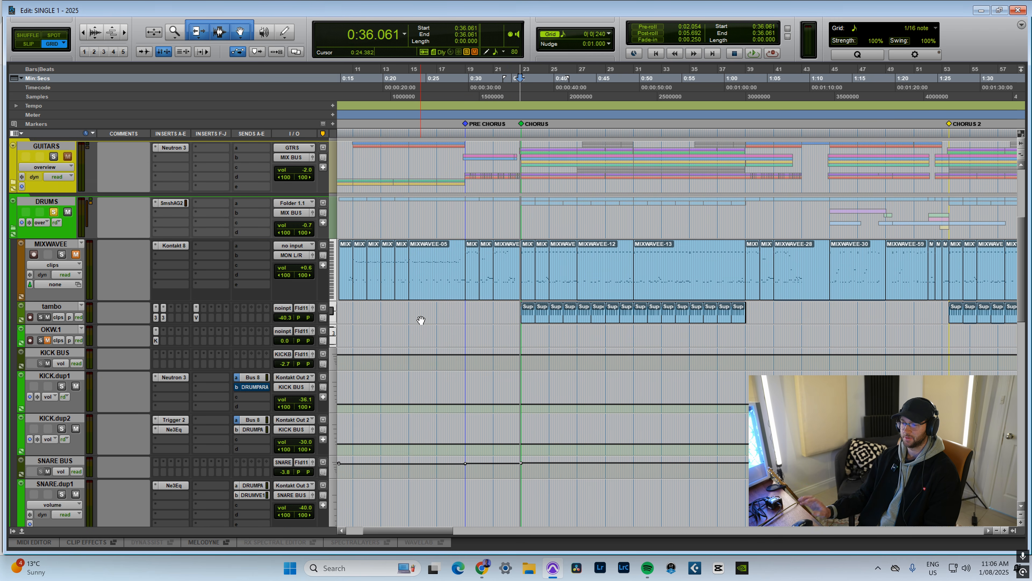
pyautogui.press('space')
pyautogui.scroll(-10, 421, 320)
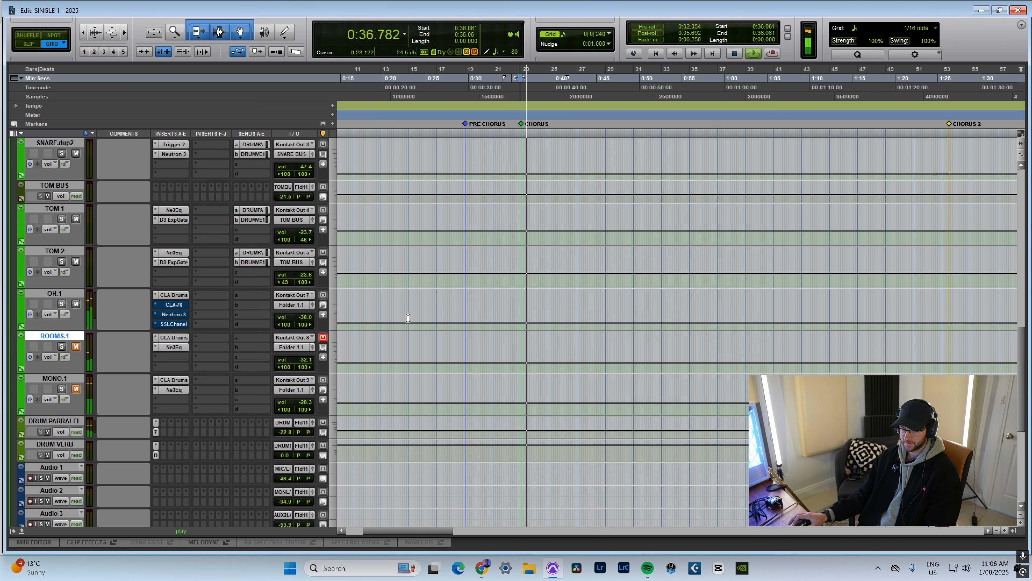
pyautogui.scroll(-1, 407, 318)
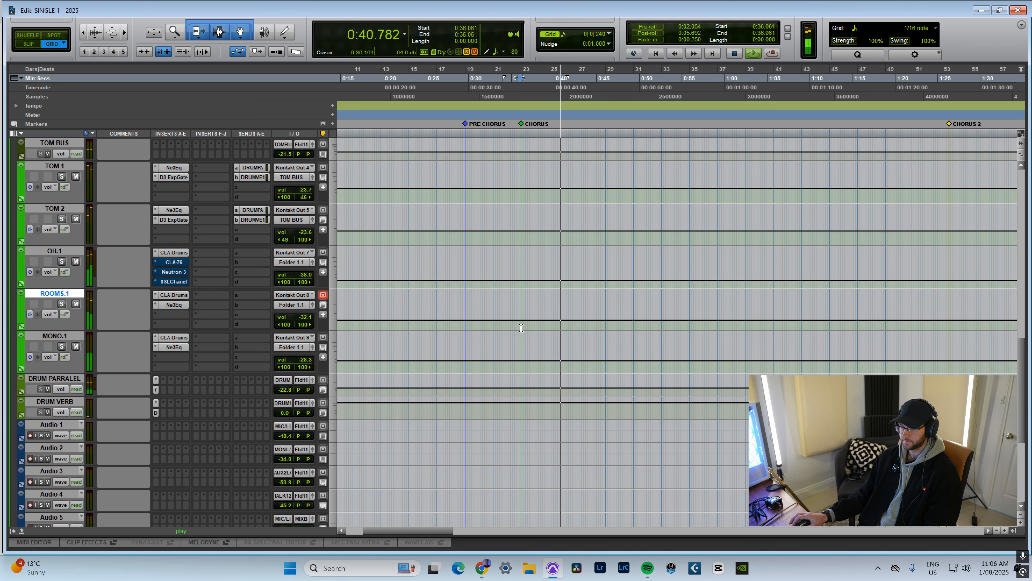
pyautogui.scroll(11, 521, 328)
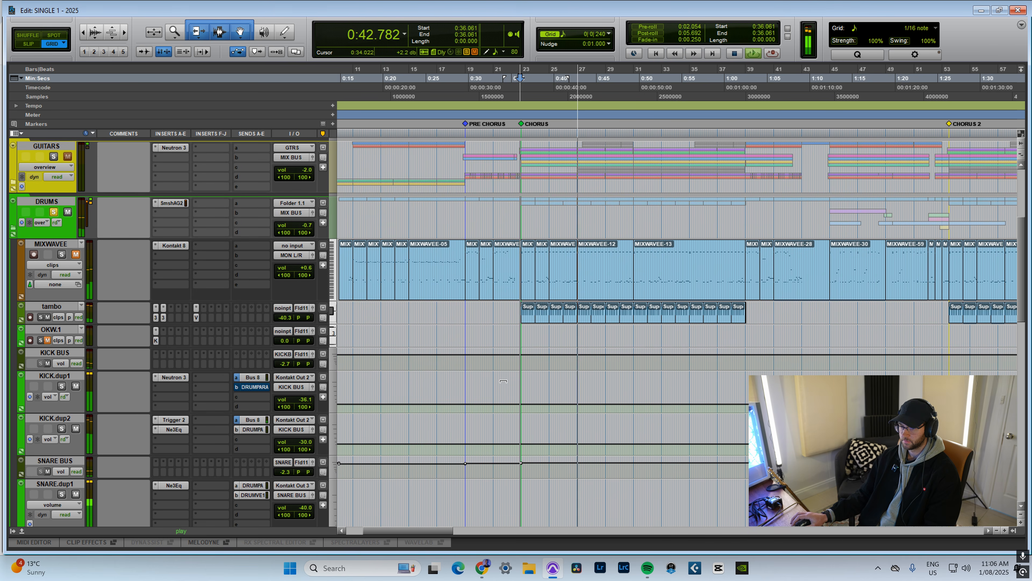
pyautogui.scroll(-4, 504, 382)
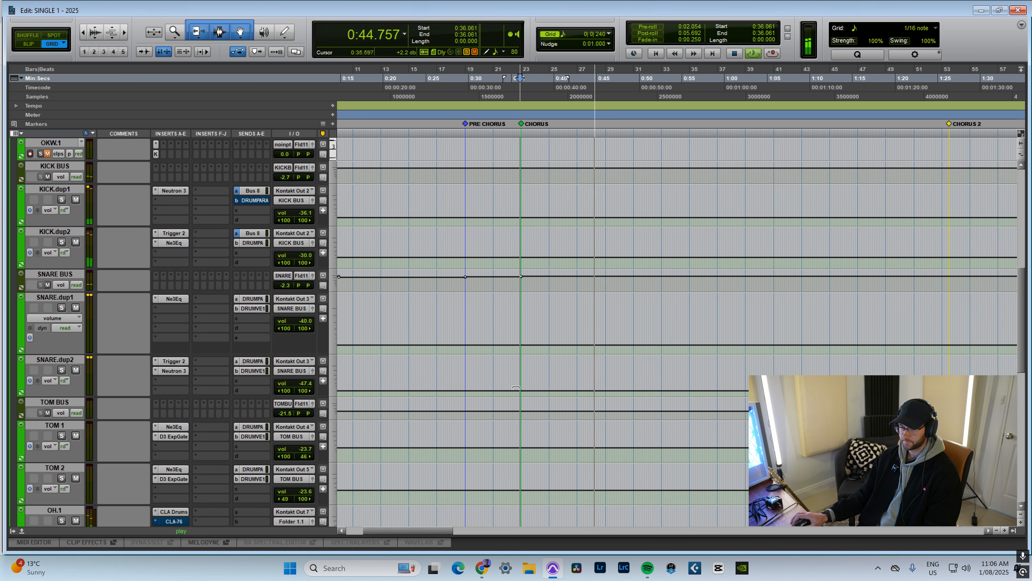
pyautogui.press('space')
# Open Smash And Grab v2 on the DRUMS folder and play the chorus, bypassing and re-enabling the plug-in to compare.
pyautogui.scroll(5, 505, 351)
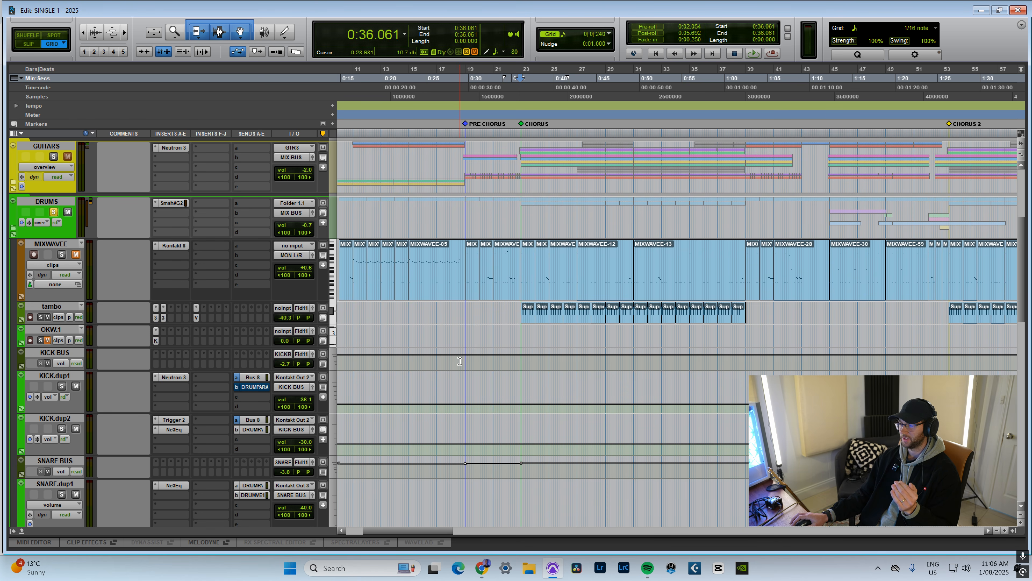
pyautogui.scroll(-3, 458, 373)
pyautogui.scroll(3, 188, 278)
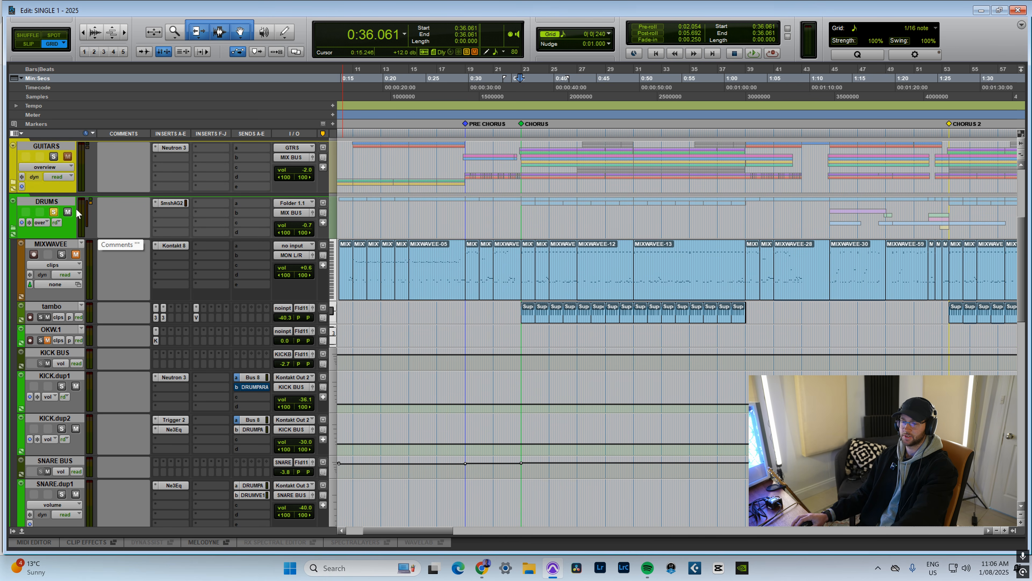
pyautogui.click(53, 203)
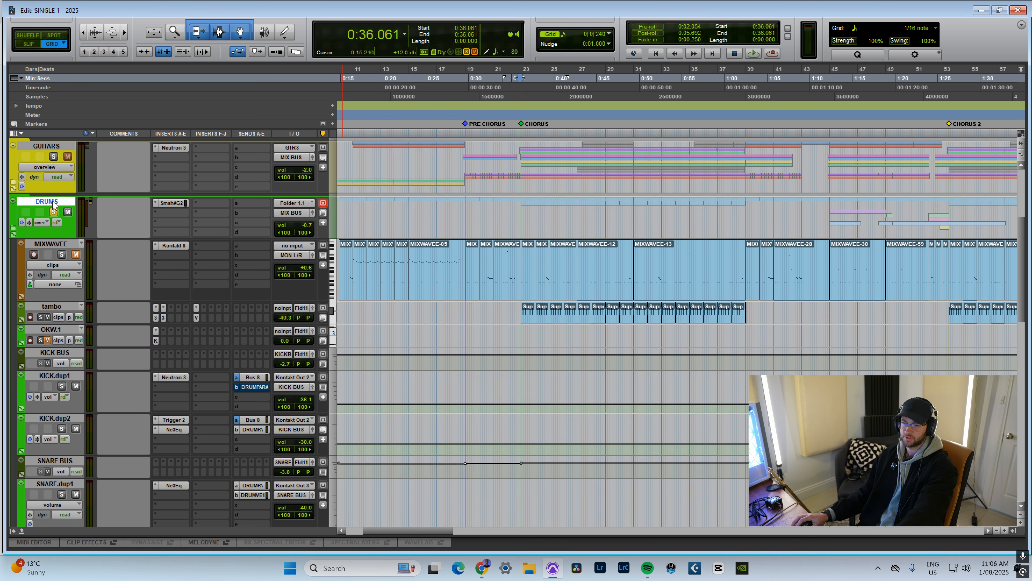
pyautogui.click(173, 203)
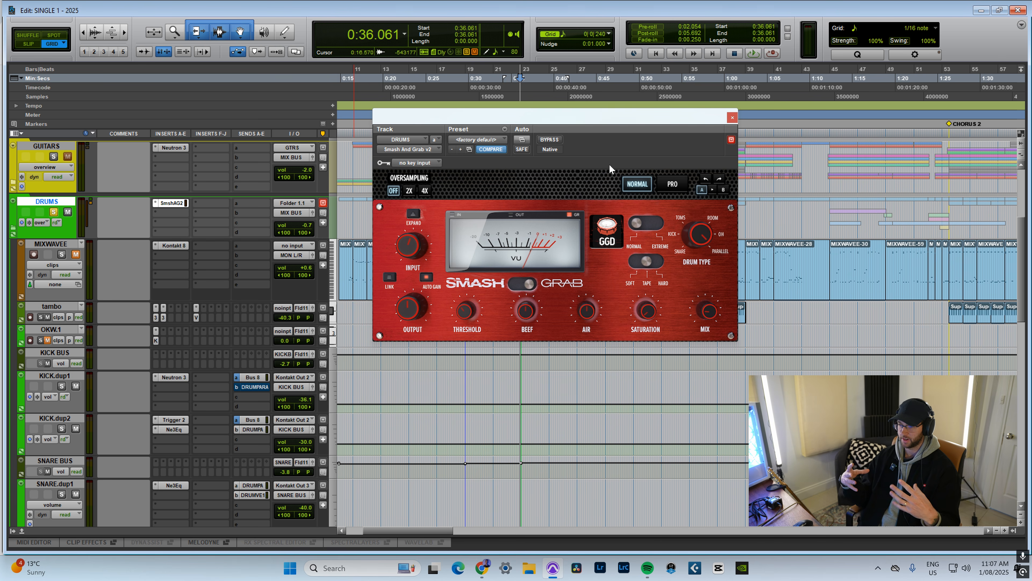
pyautogui.press('space')
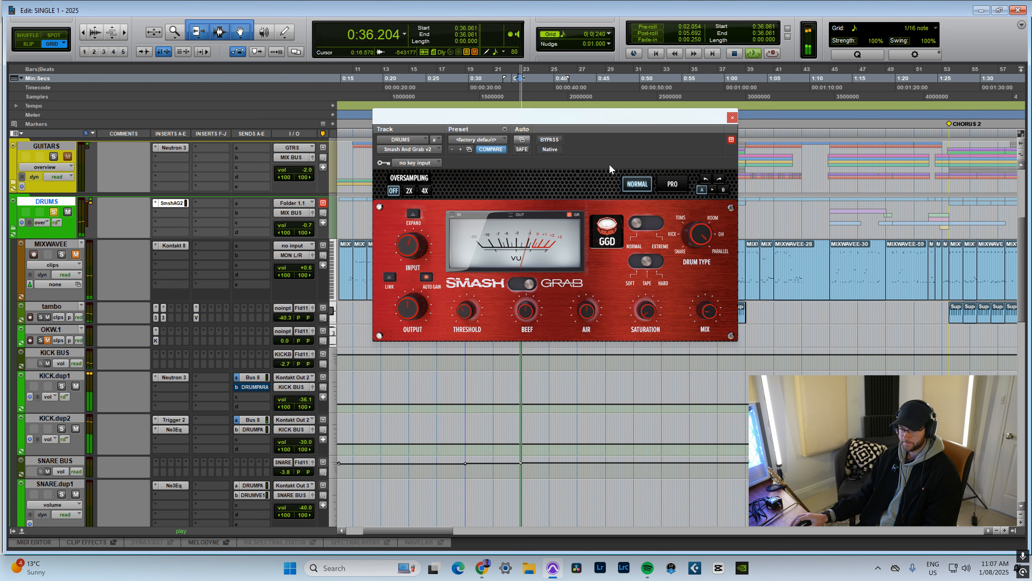
pyautogui.click(550, 140)
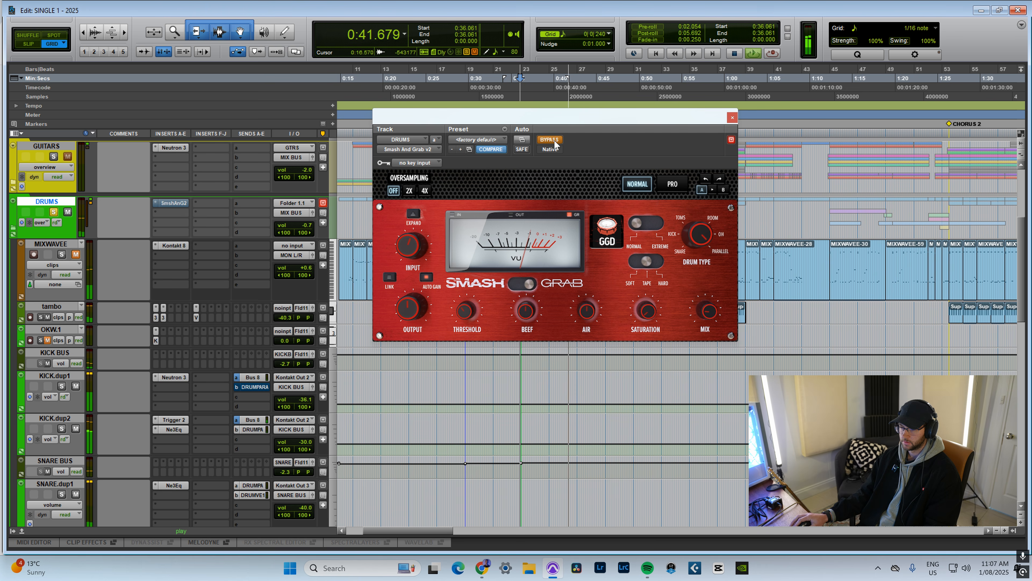
pyautogui.click(550, 140)
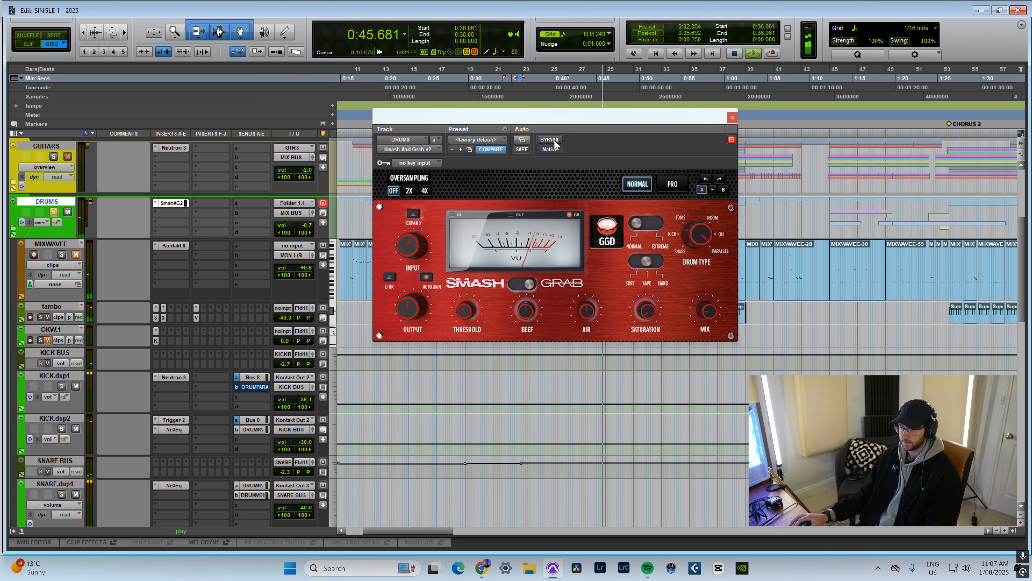
pyautogui.press('space')
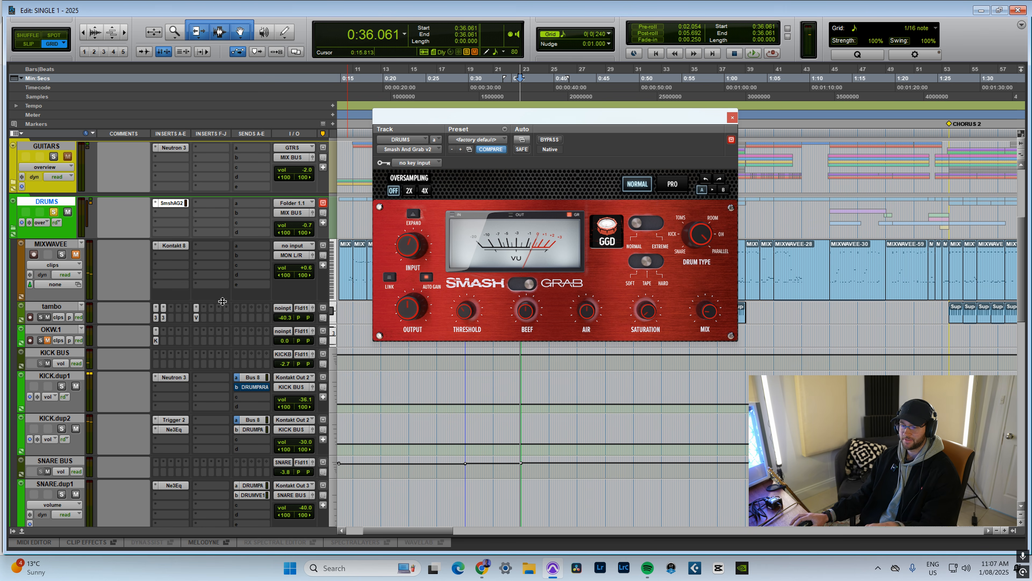
# Examine the inserts and sends across the drum tracks, from the kicks and snares to MONO.1.
pyautogui.scroll(-10, 223, 302)
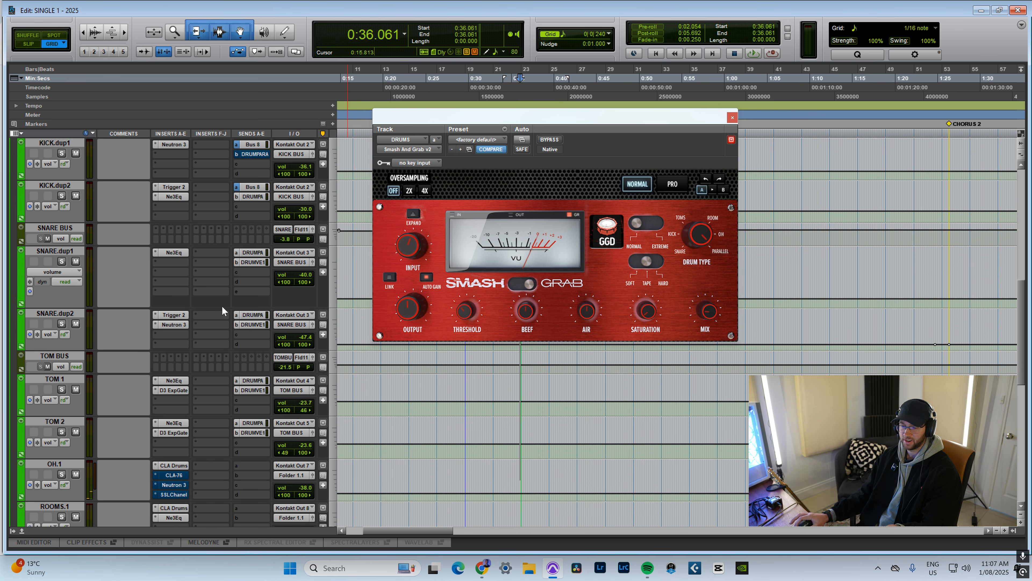
pyautogui.scroll(-3, 223, 307)
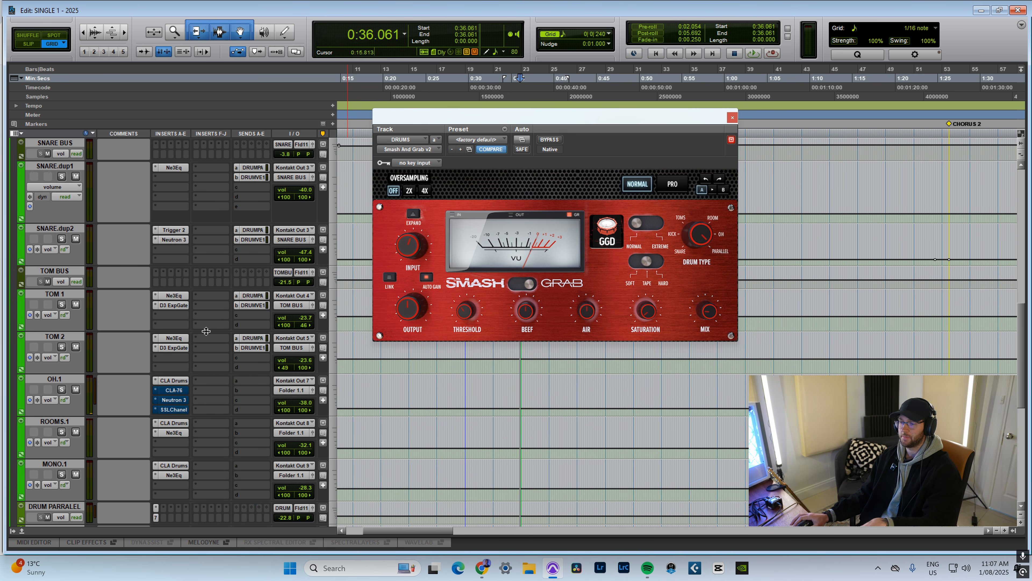
pyautogui.scroll(1, 204, 342)
pyautogui.scroll(2, 204, 337)
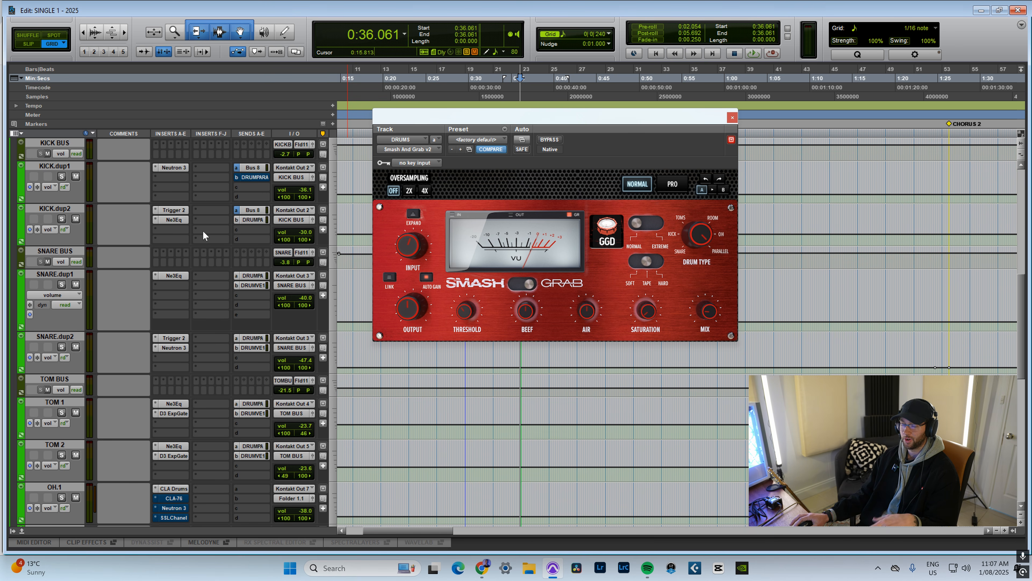
pyautogui.scroll(1, 202, 230)
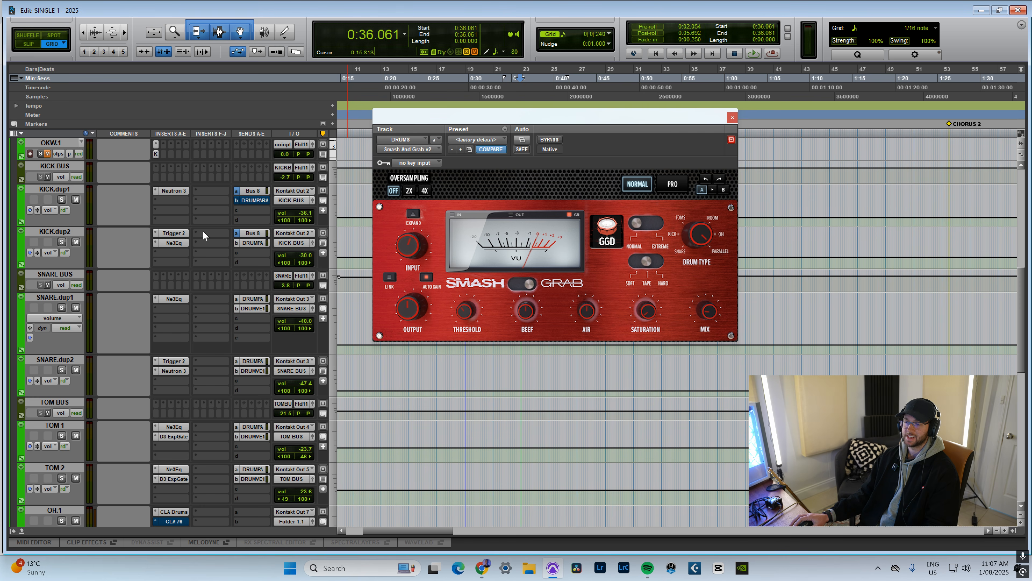
pyautogui.scroll(2, 202, 230)
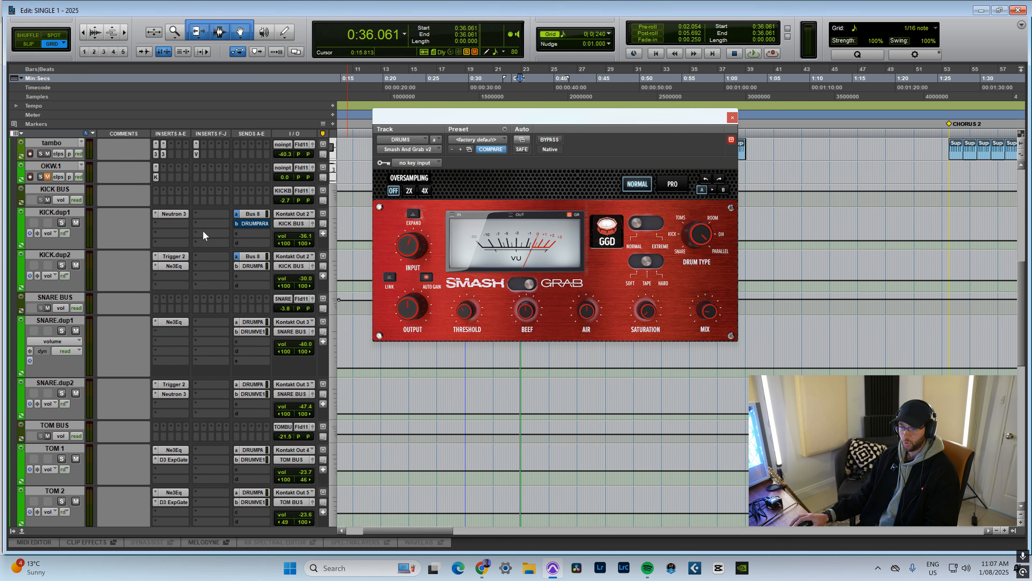
pyautogui.scroll(1, 202, 230)
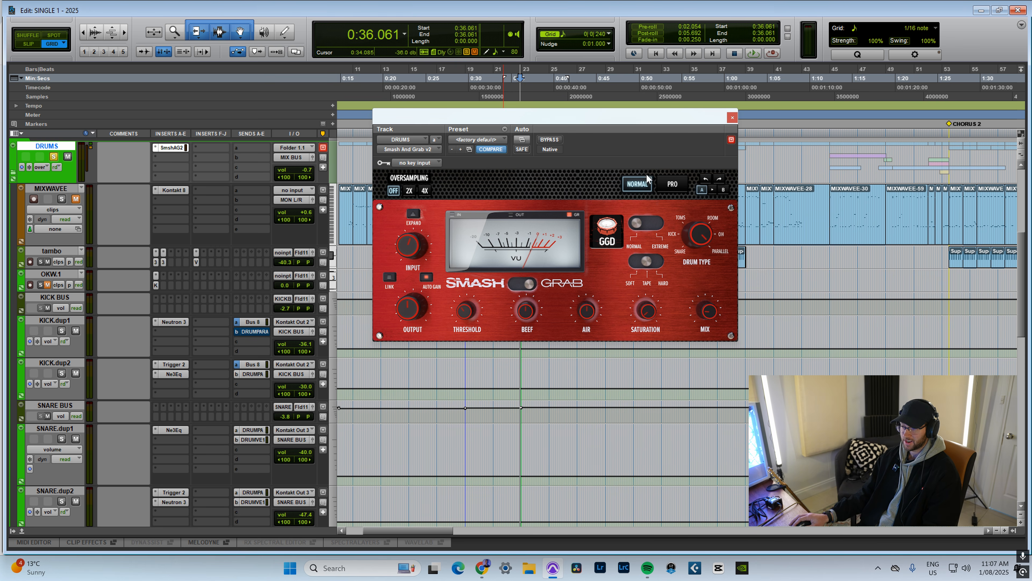
# Play the chorus drums, close Smash And Grab v2, and unsolo the DRUMS folder to play them with the rest of the mix.
pyautogui.press('space')
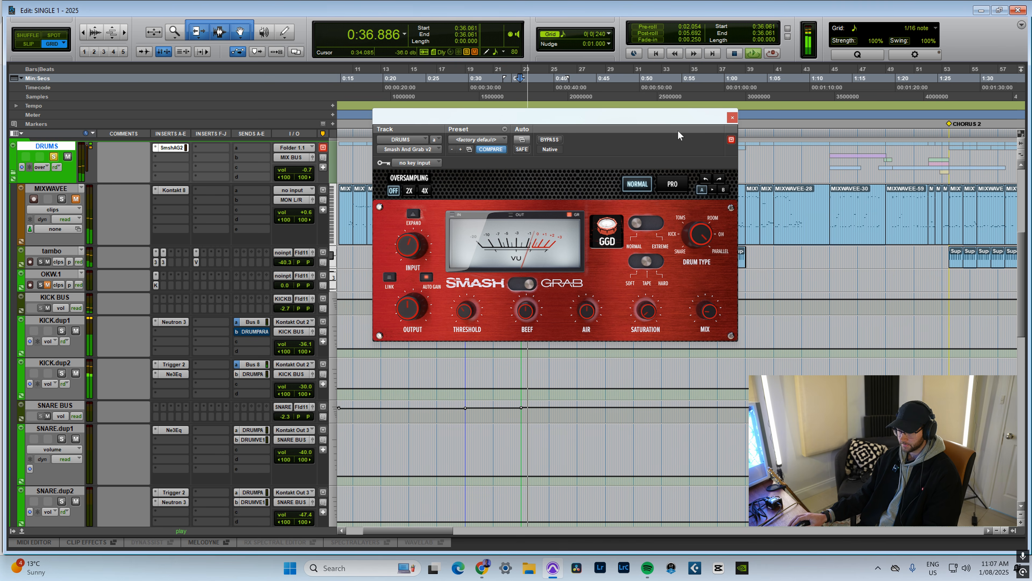
pyautogui.click(730, 119)
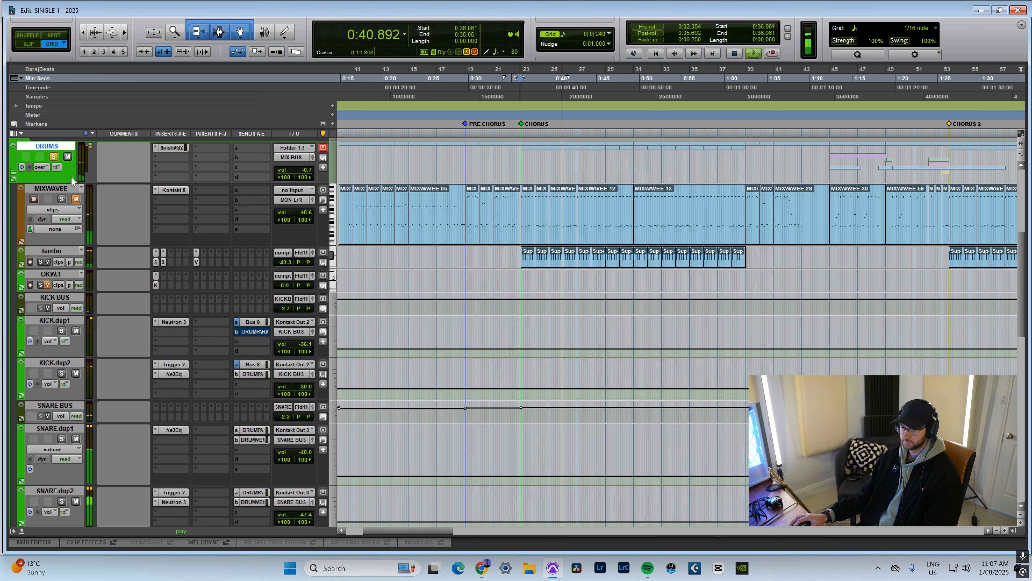
pyautogui.press('space')
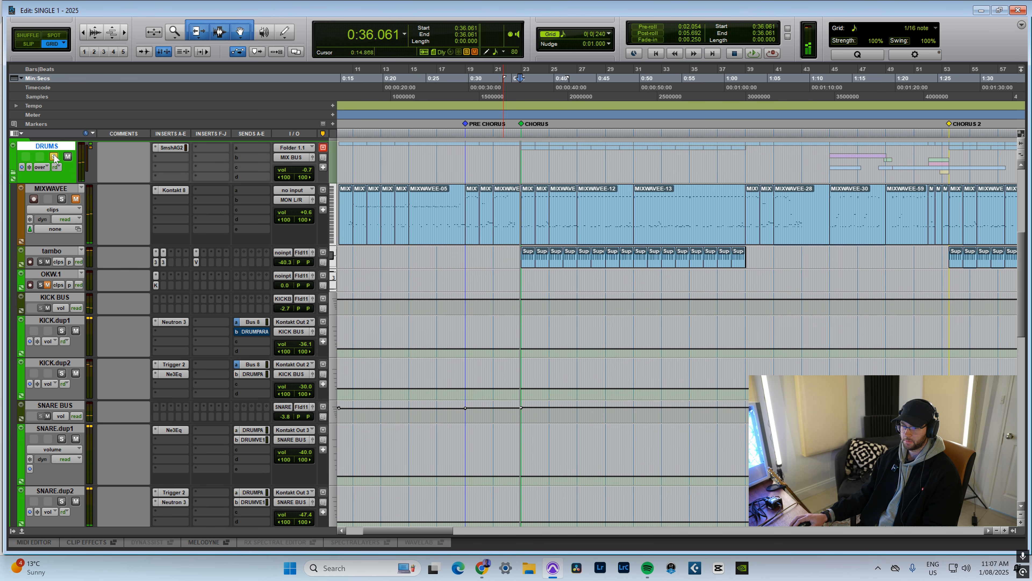
pyautogui.press('space')
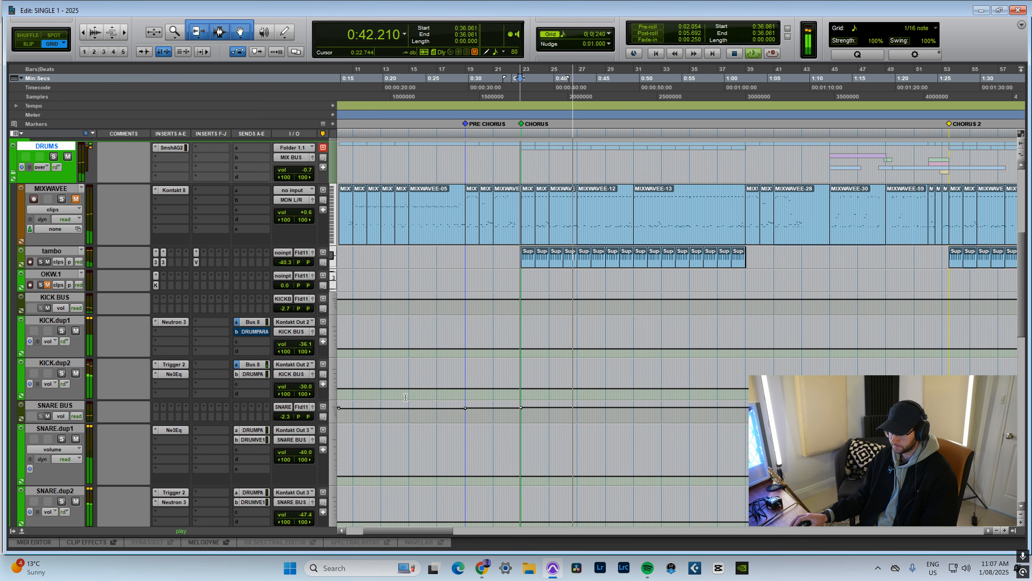
# Increase the tambo track's height until its insert names are readable.
pyautogui.moveTo(227, 267); pyautogui.dragTo(227, 279)
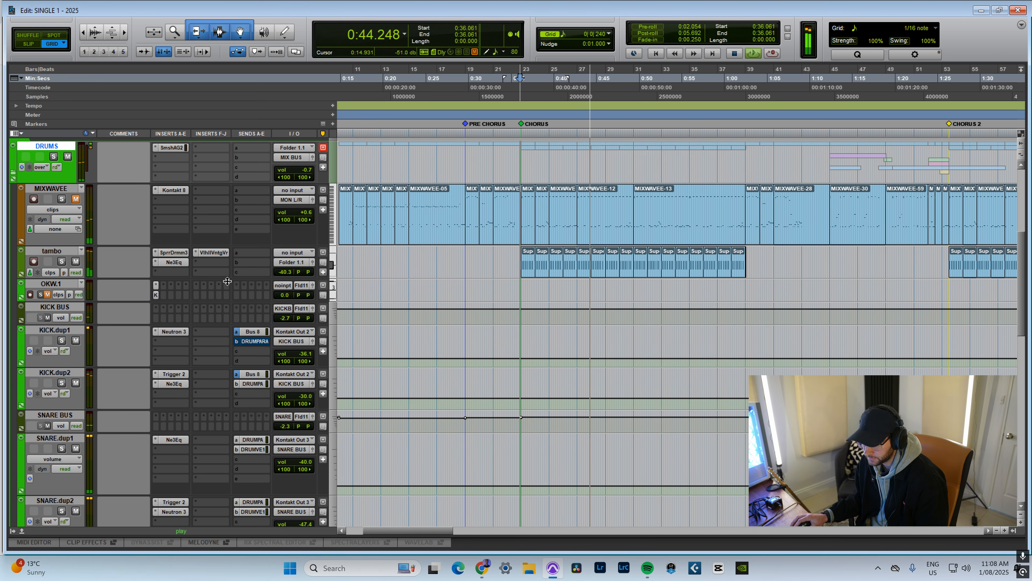
# Stop playback and select all the tambo clips across the first chorus.
pyautogui.press('space')
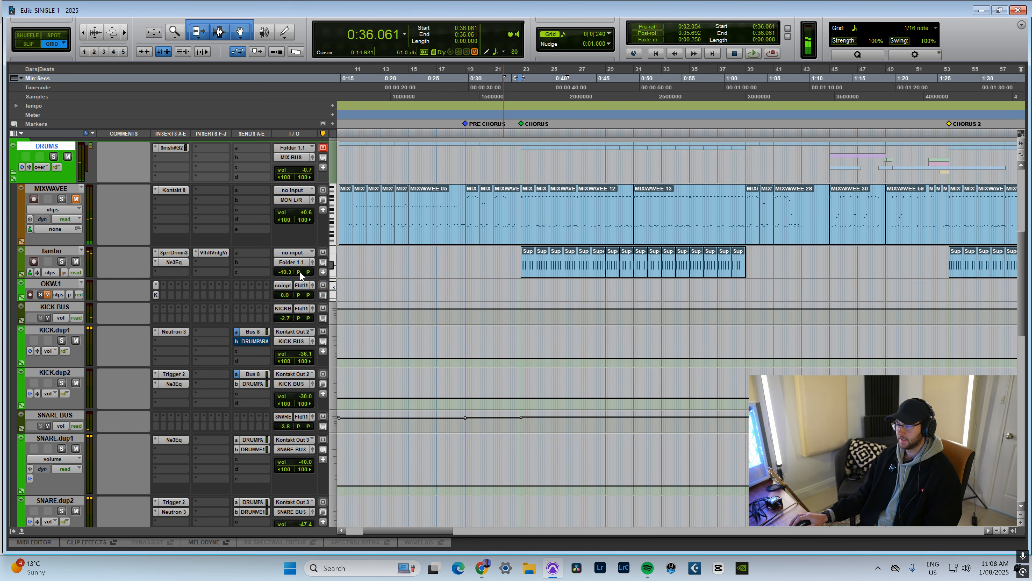
pyautogui.click(529, 277)
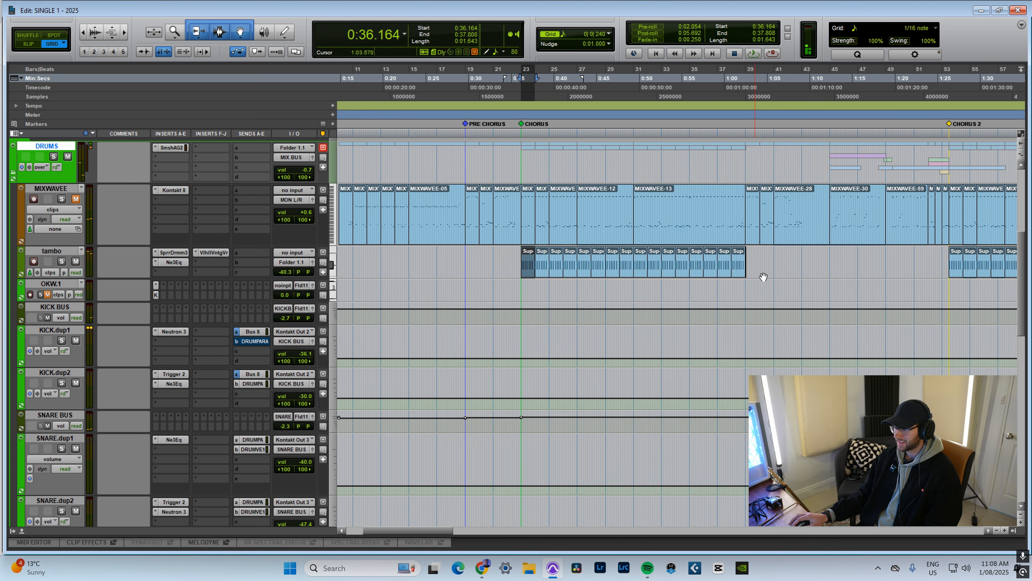
pyautogui.keyDown('shift'); pyautogui.click(741, 275); pyautogui.keyUp('shift')
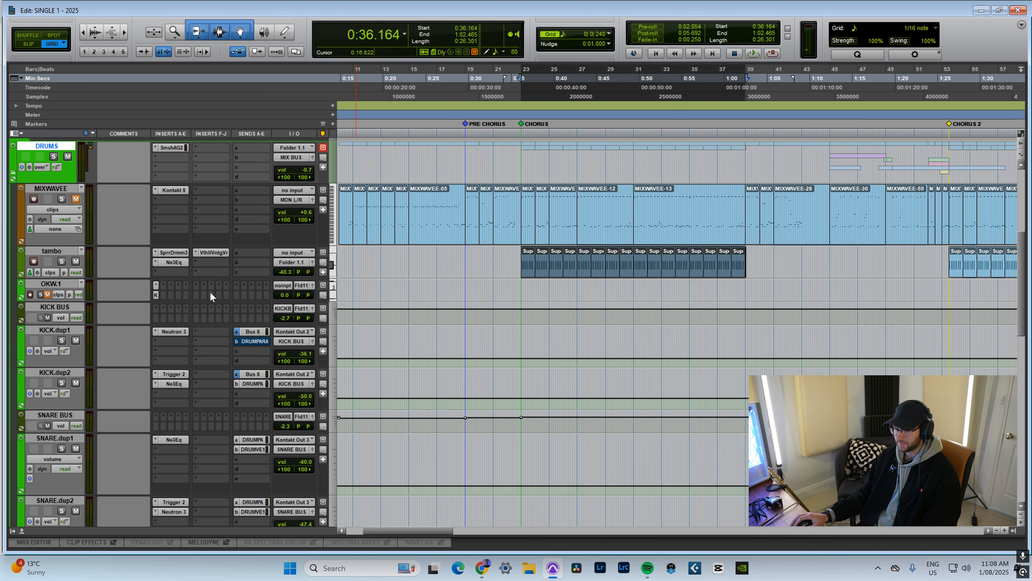
# Open Superior Drummer 3 on the tambo track, play the soloed tambourine in the chorus, and close the plug-in.
pyautogui.click(179, 253)
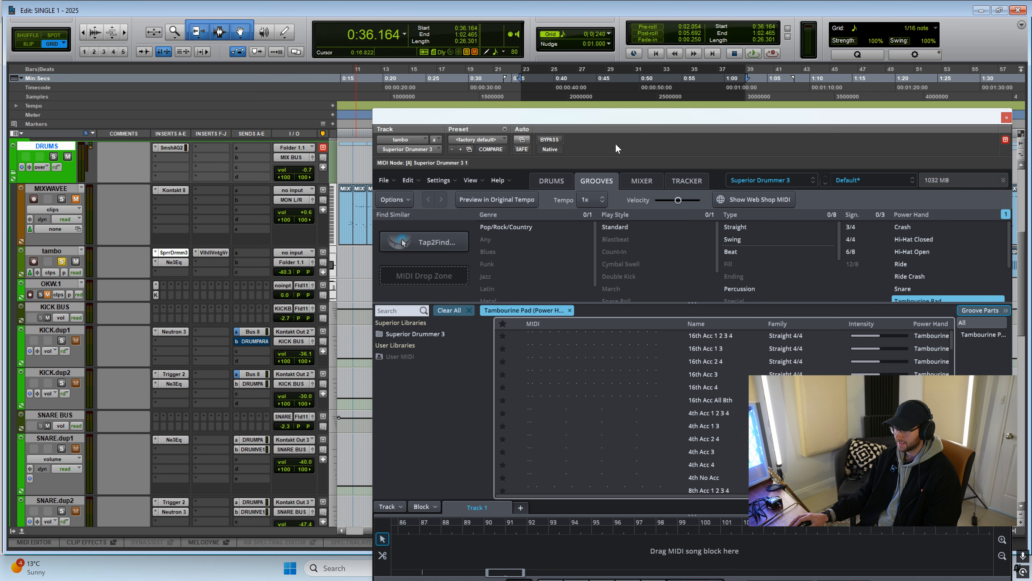
pyautogui.moveTo(626, 123); pyautogui.dragTo(579, 76)
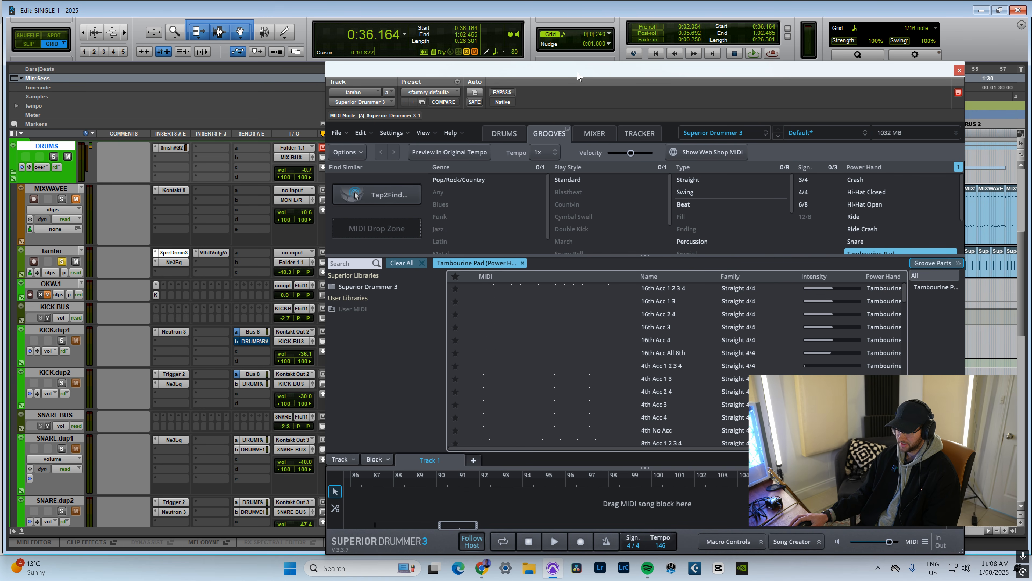
pyautogui.press('space')
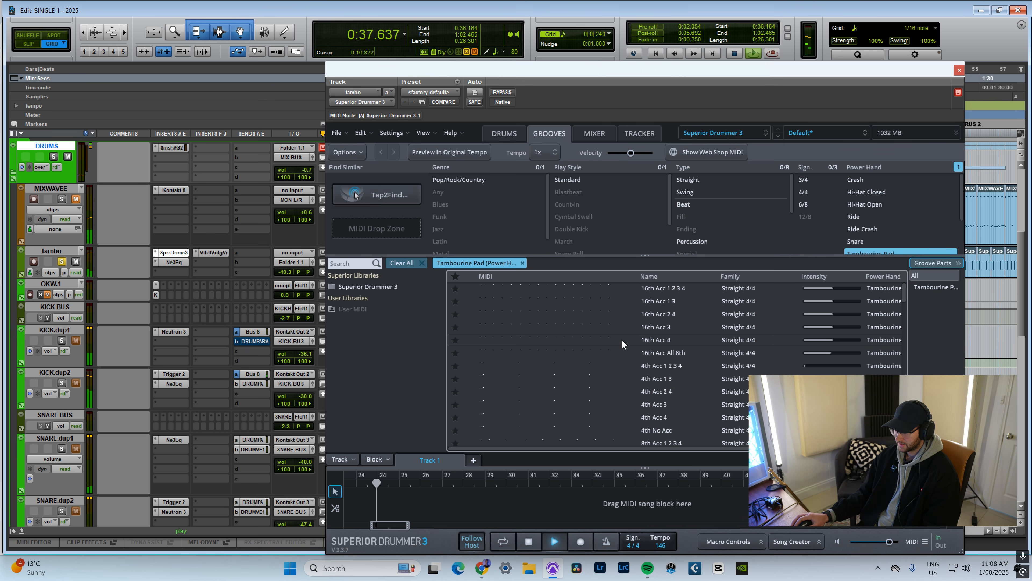
pyautogui.press('space')
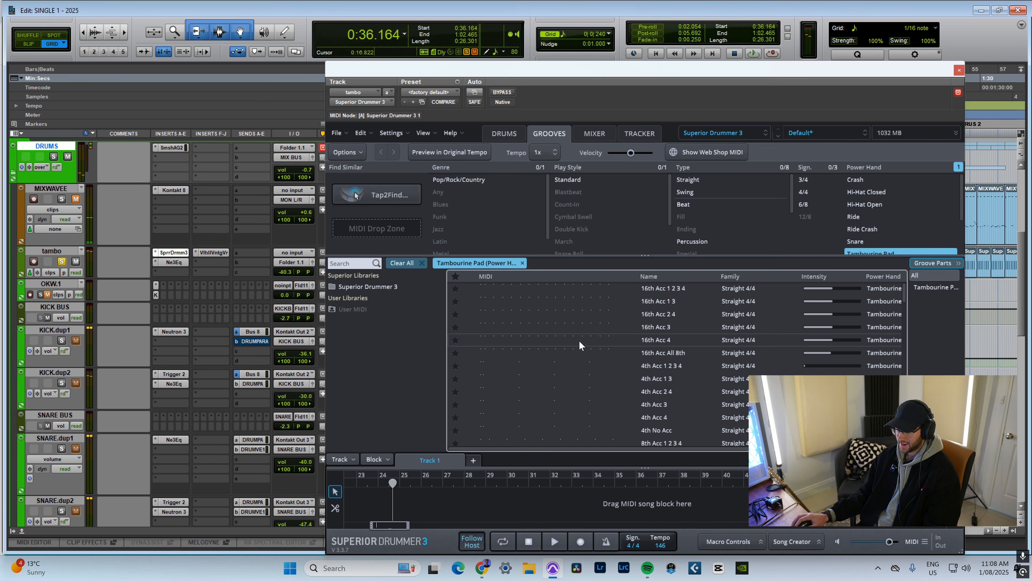
pyautogui.click(958, 71)
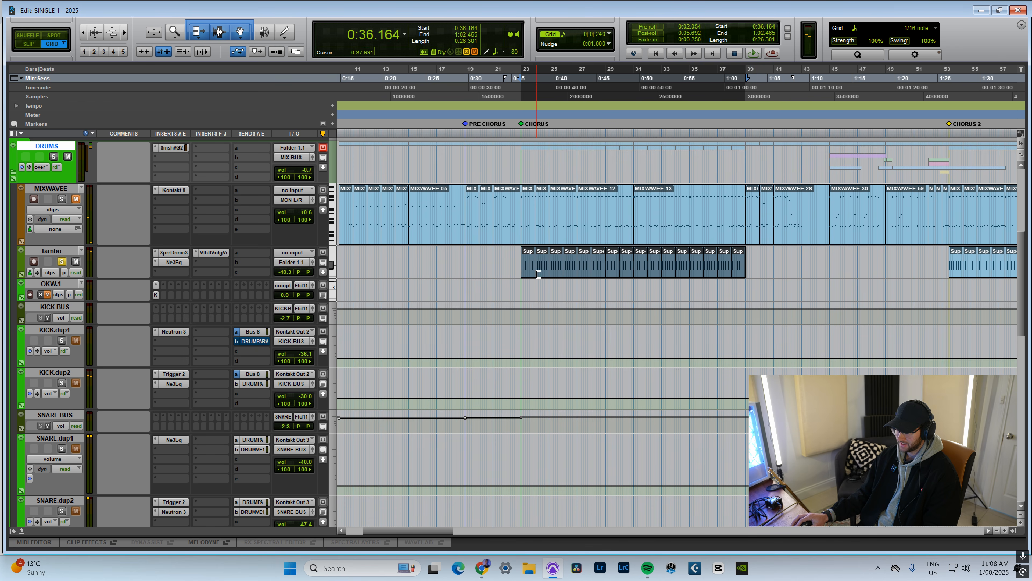
# Solo the DRUMS folder instead of tambo, play the chorus while toggling tambo's mute to compare, and unsolo the folder.
pyautogui.click(54, 157)
pyautogui.press('space')
pyautogui.click(61, 261)
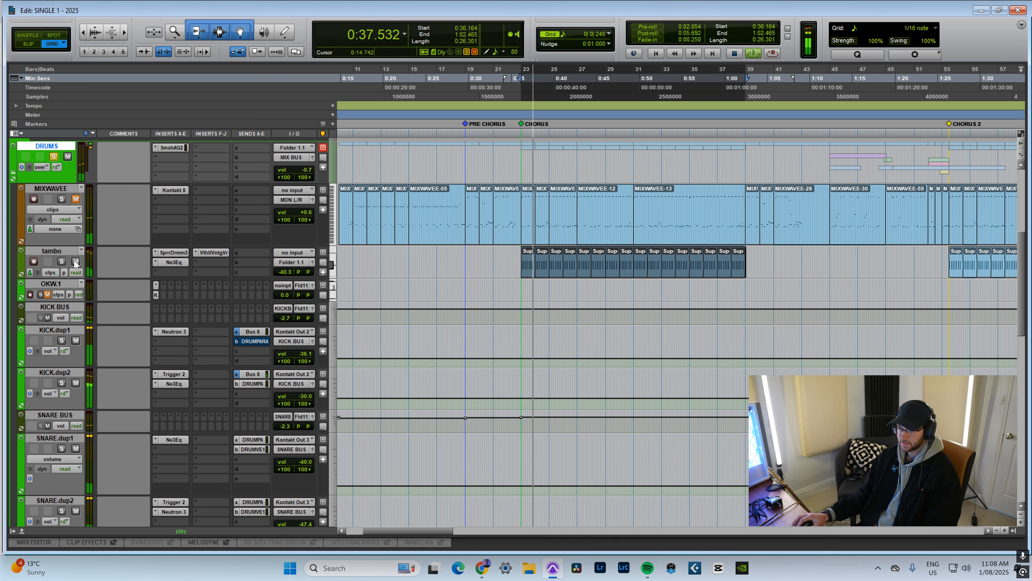
pyautogui.click(76, 262)
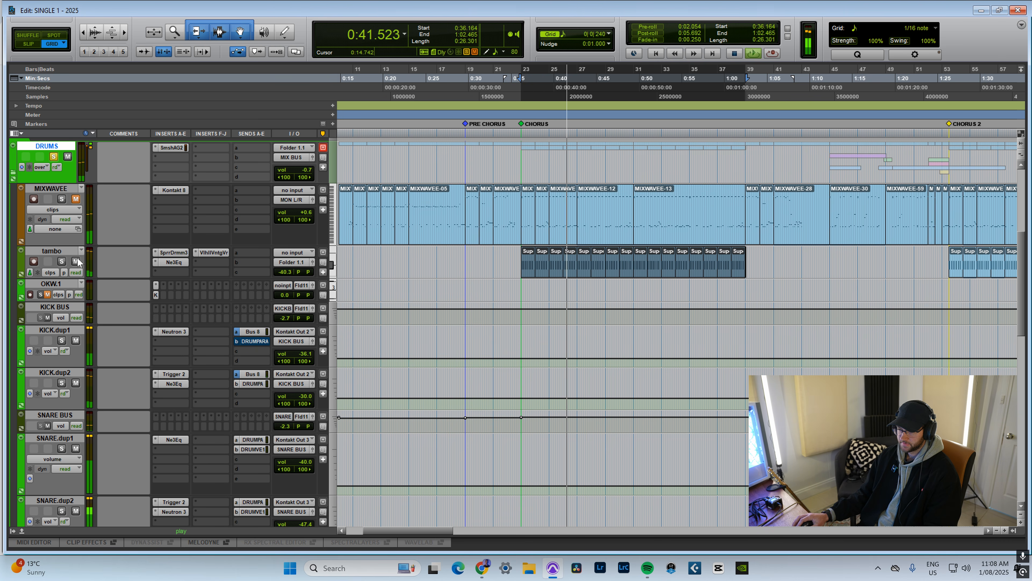
pyautogui.press('space')
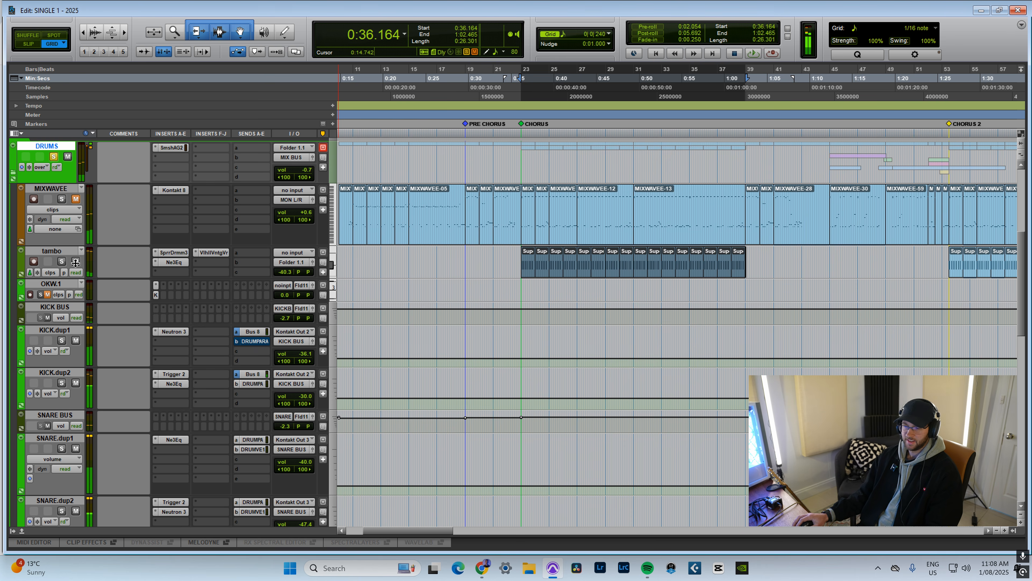
pyautogui.click(54, 157)
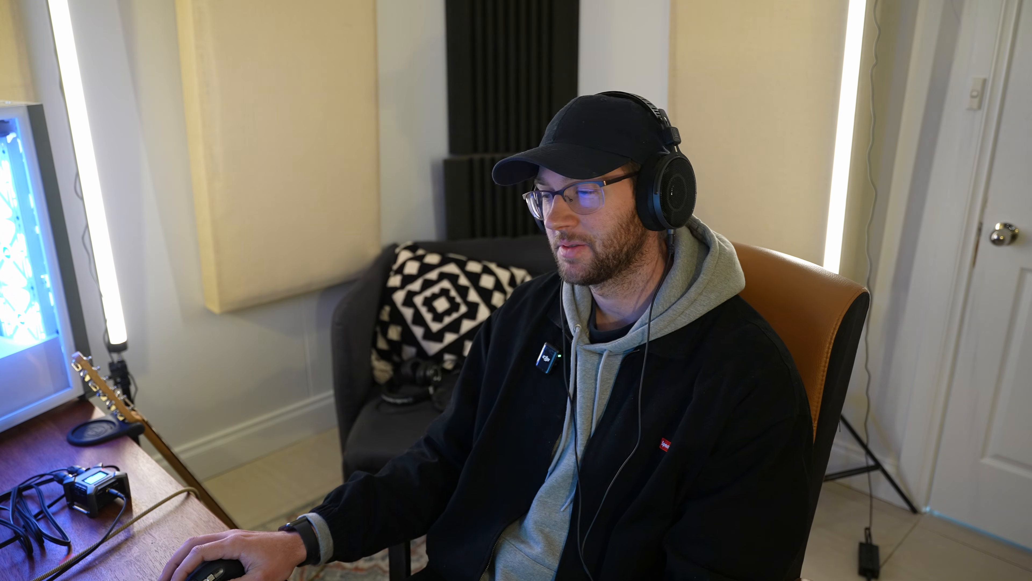